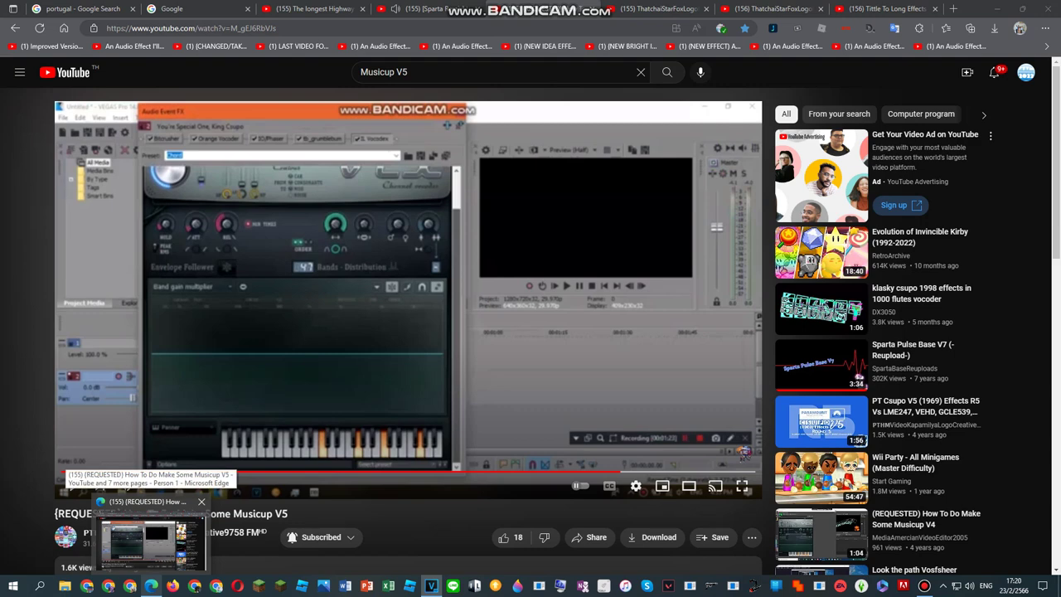
# Switch to VEGAS Pro and move the IL Vocodex plug-in to the end of the clip's audio effects chain
pyautogui.click(150, 585)
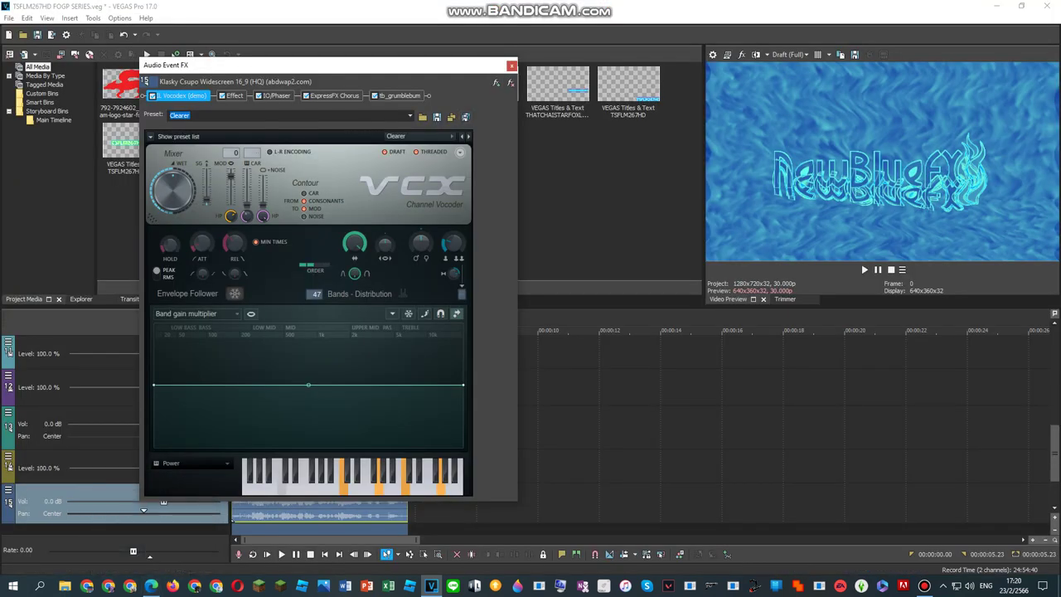
pyautogui.moveTo(182, 95); pyautogui.dragTo(396, 95)
pyautogui.moveTo(168, 95); pyautogui.dragTo(409, 95)
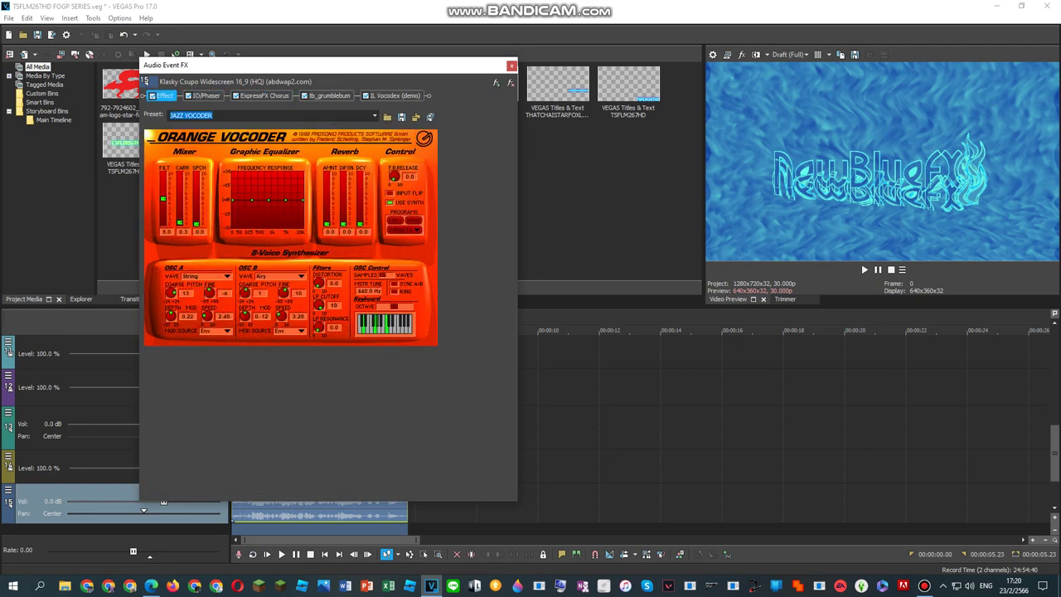
pyautogui.click(206, 96)
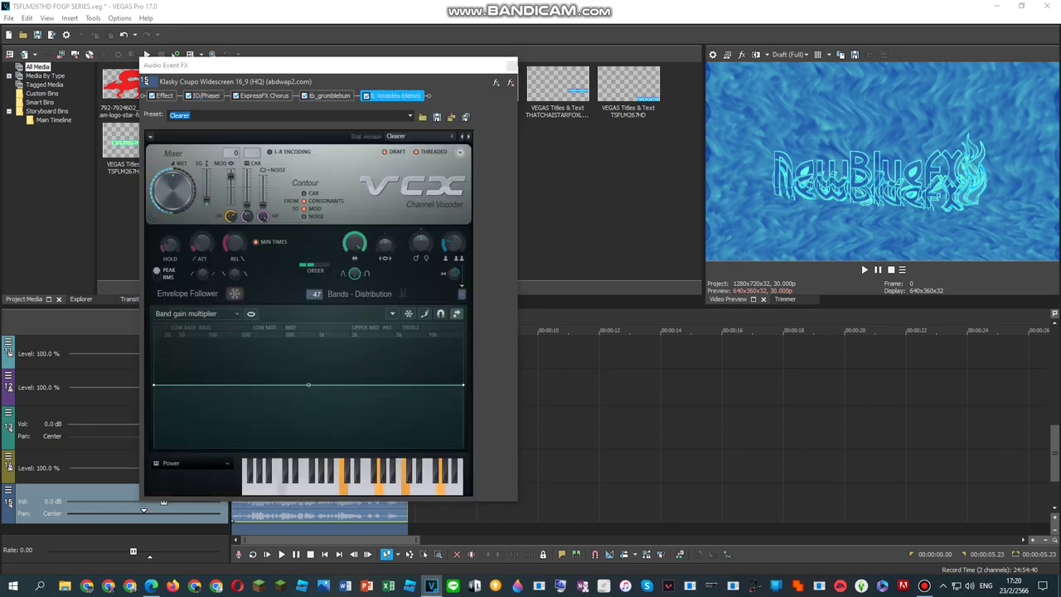
pyautogui.click(511, 65)
# Review the Klasky Csupo clip's video effects one by one, from Light Rays through the Wiggle effects to Gradient Map
pyautogui.rightClick(325, 447)
pyautogui.press('Escape')
pyautogui.rightClick(305, 468)
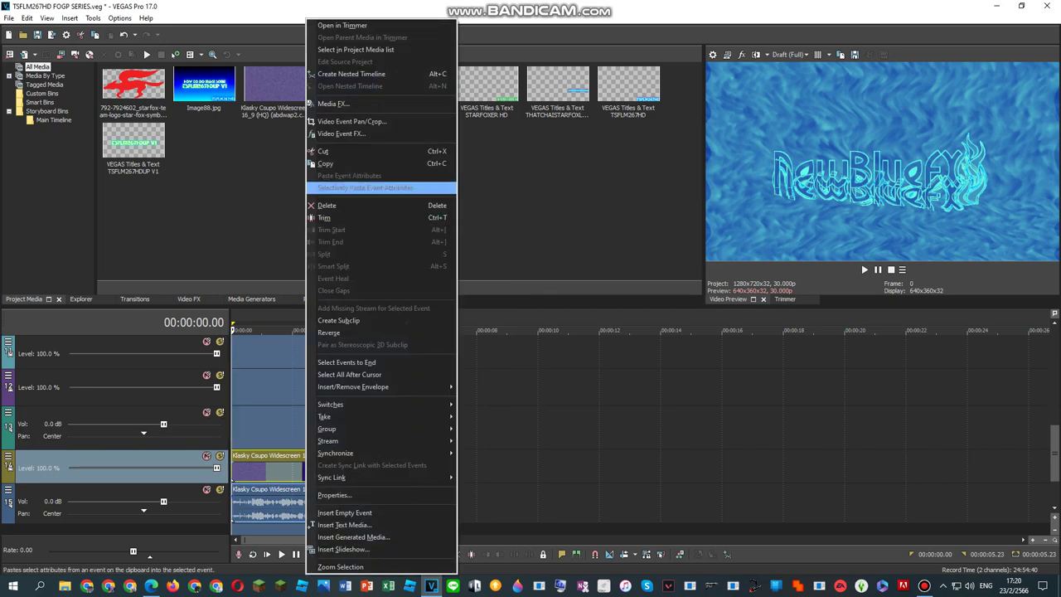
pyautogui.click(342, 134)
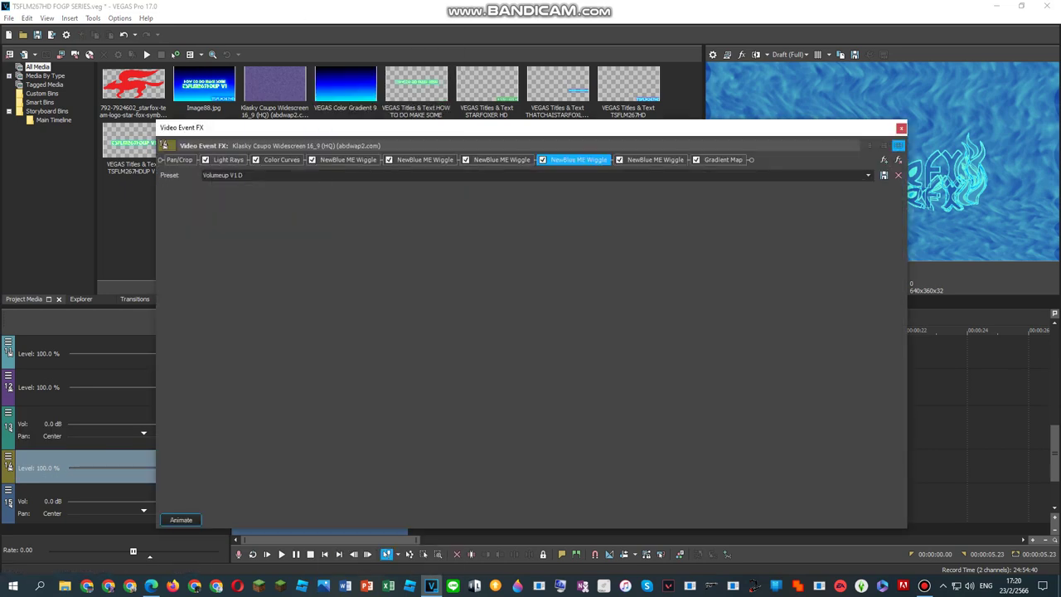
pyautogui.click(228, 160)
pyautogui.click(282, 160)
pyautogui.click(348, 160)
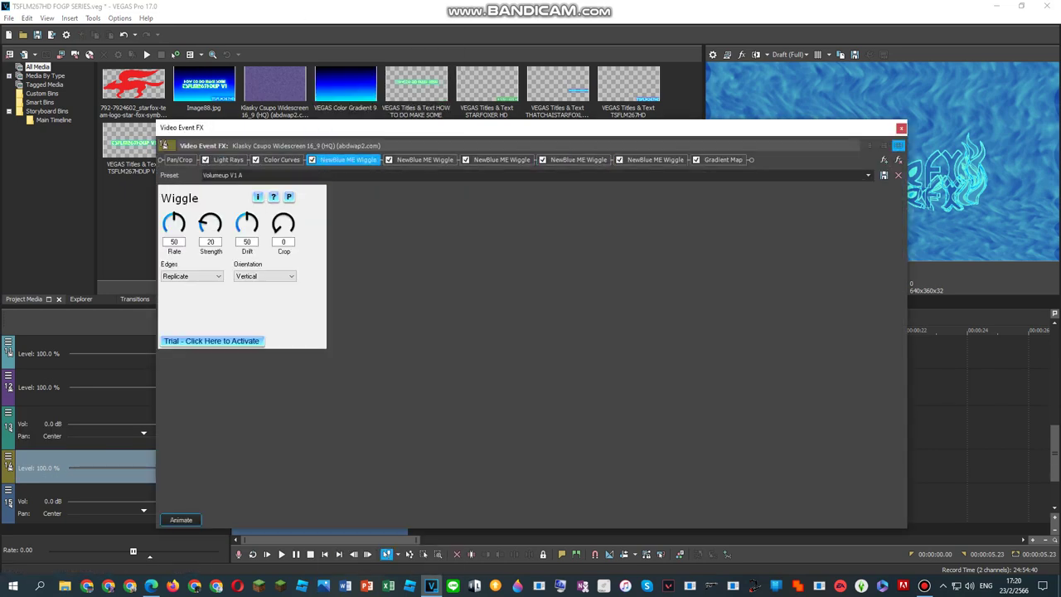
pyautogui.click(424, 160)
pyautogui.click(502, 160)
pyautogui.click(578, 159)
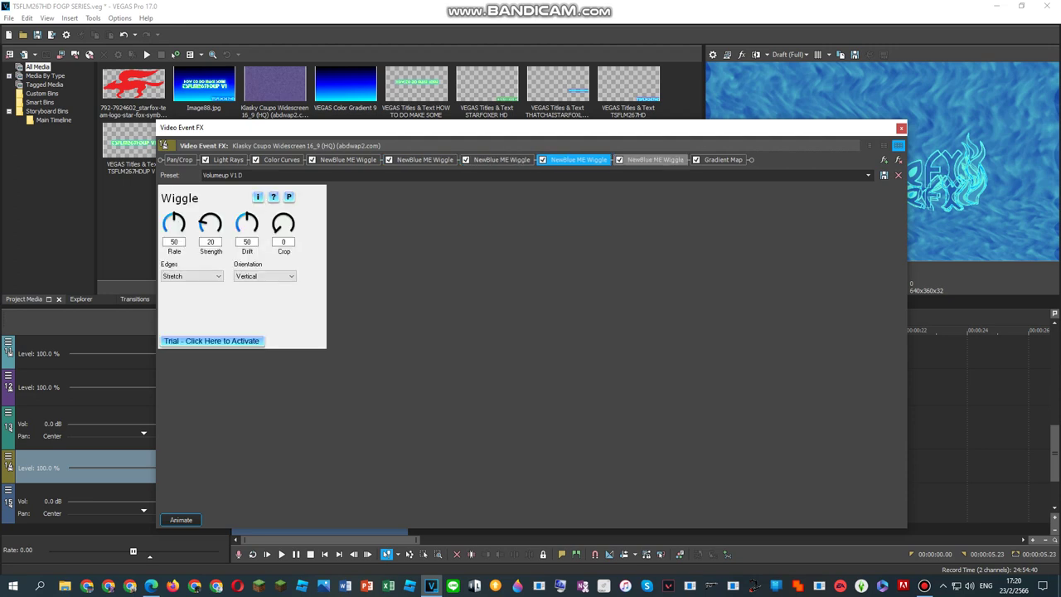
pyautogui.click(655, 159)
pyautogui.click(723, 159)
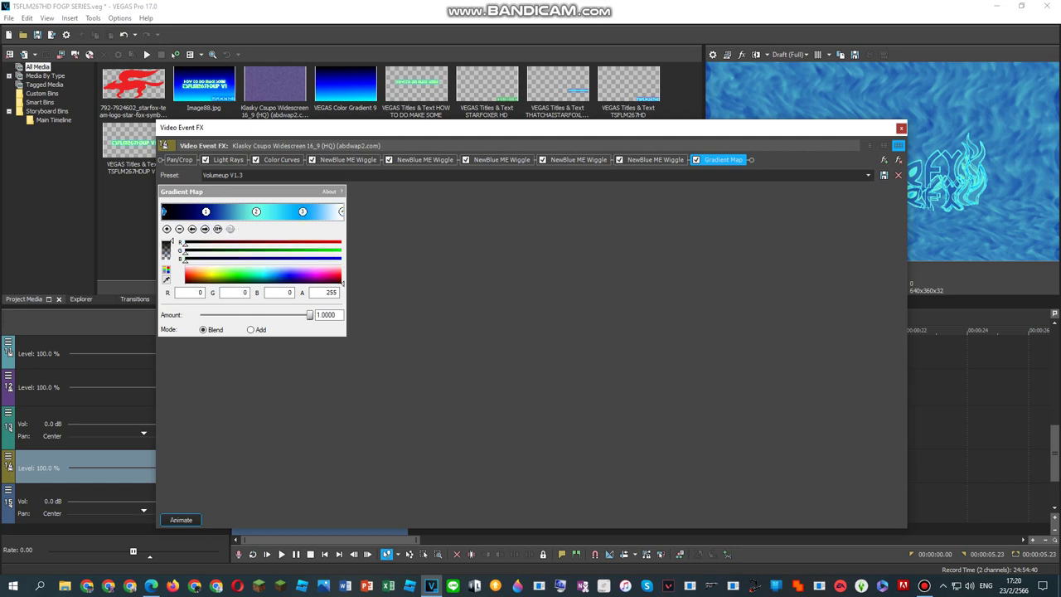
pyautogui.click(901, 128)
# Play the timeline from the start and check the IL Vocodex settings in the clip's audio effects
pyautogui.press('space')
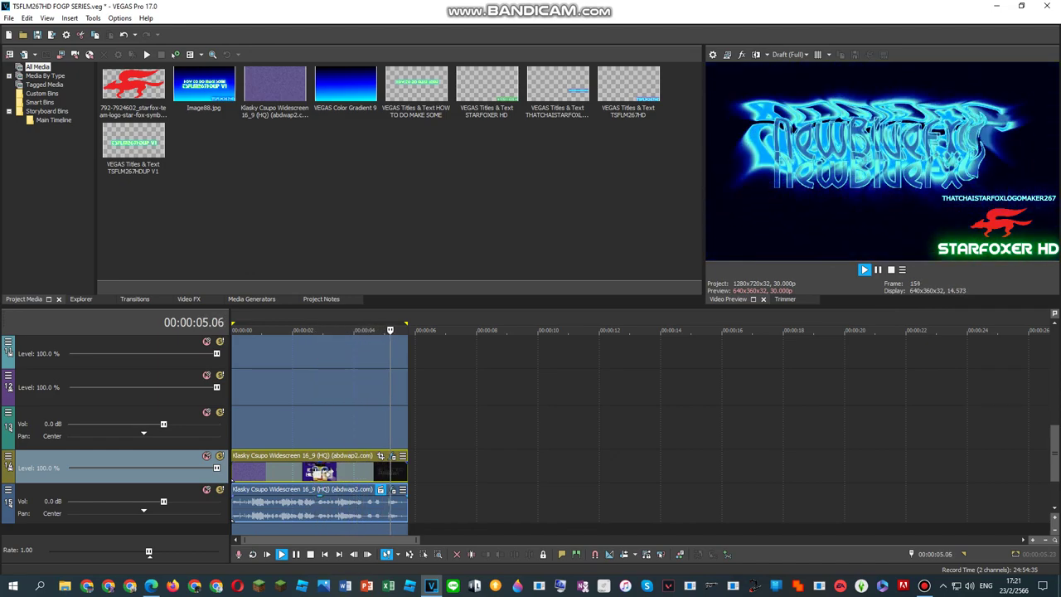
pyautogui.press('space')
pyautogui.rightClick(327, 505)
pyautogui.click(390, 113)
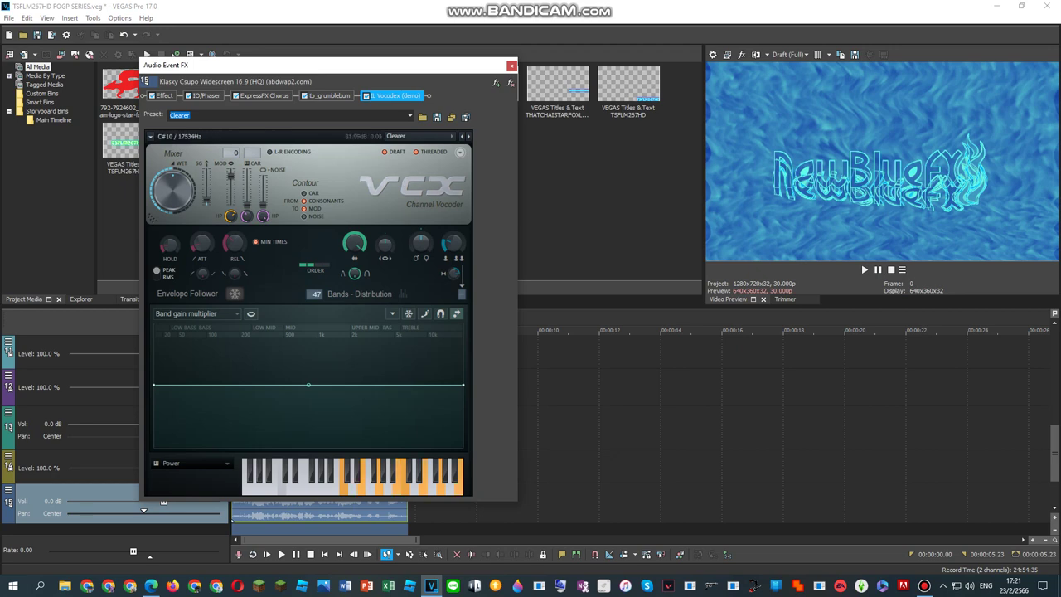
pyautogui.click(512, 66)
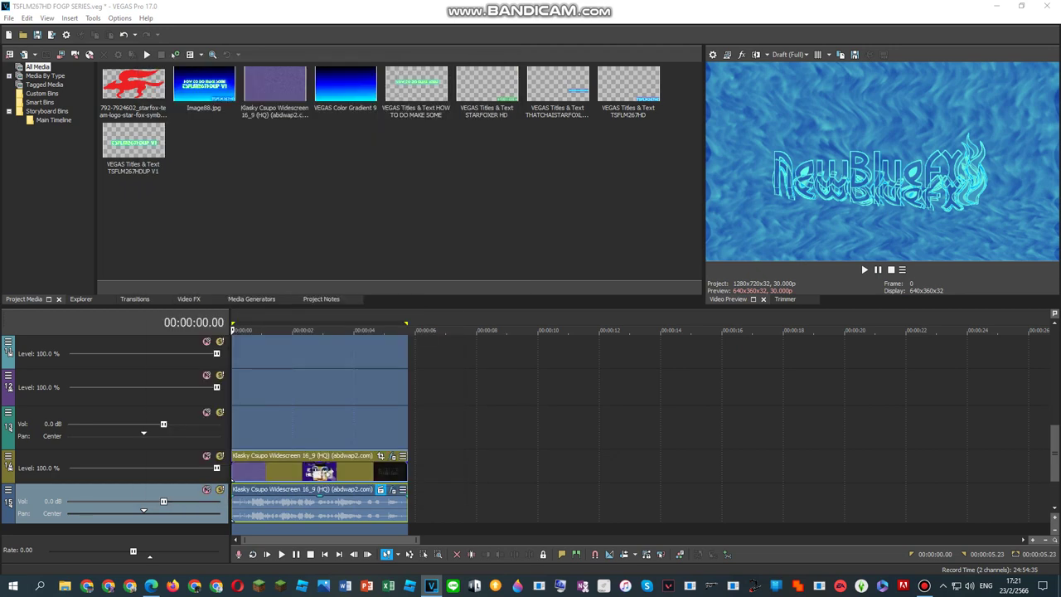
# Apply the Theaterup V1.4 preset to the Gradient Map effect on the Klasky Csupo video clip
pyautogui.rightClick(322, 471)
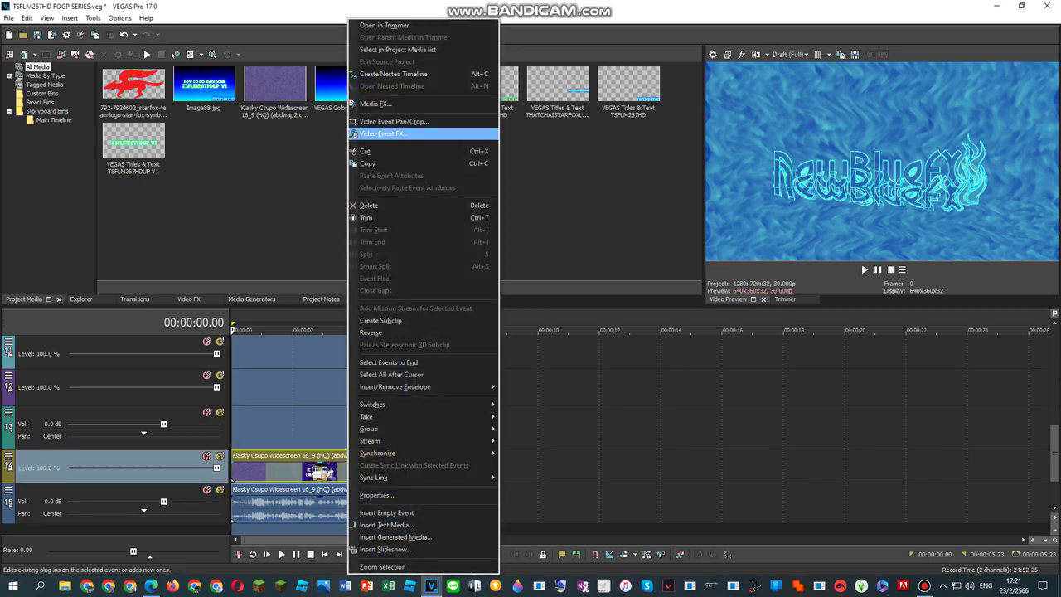
pyautogui.click(389, 135)
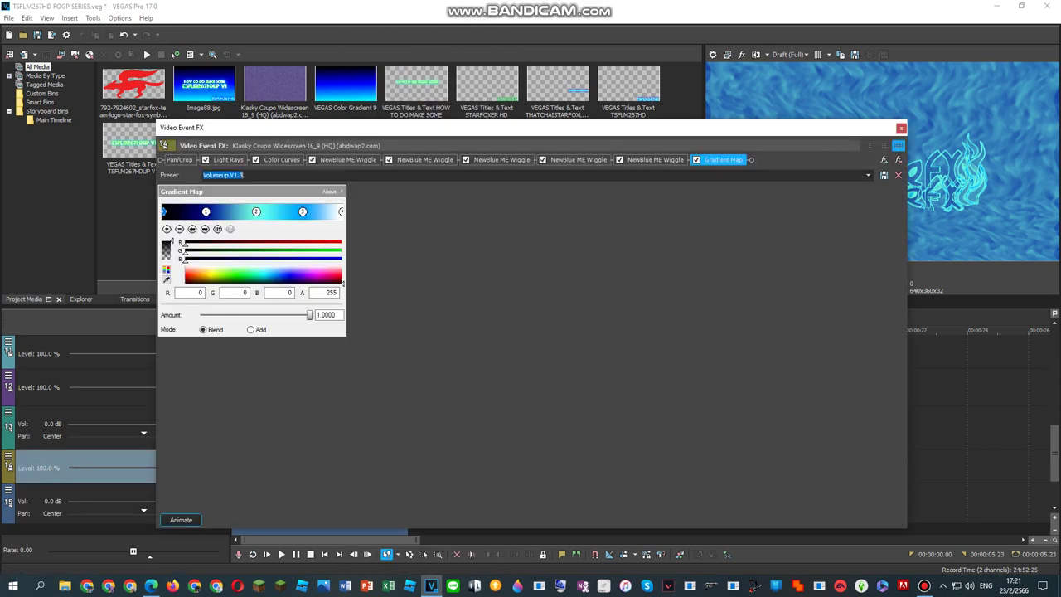
pyautogui.click(868, 175)
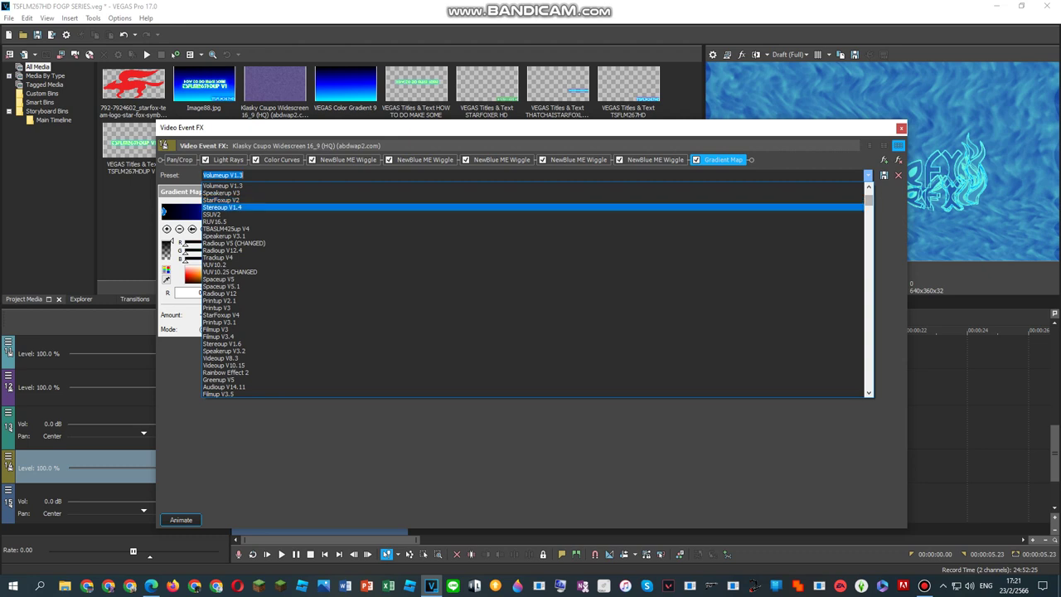
pyautogui.click(868, 175)
pyautogui.click(868, 175)
pyautogui.scroll(-10, 535, 288)
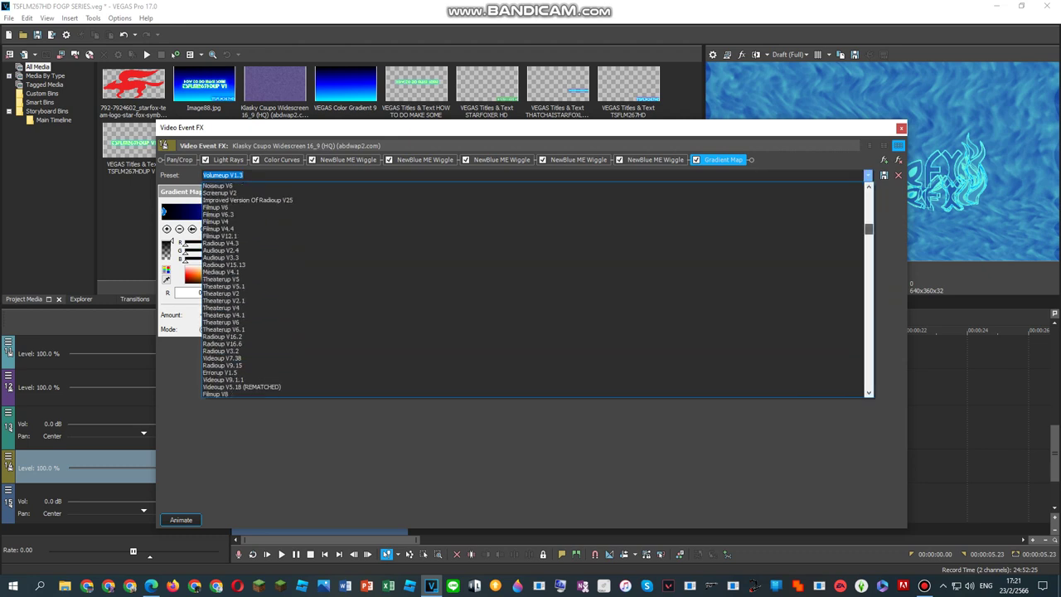
pyautogui.scroll(-8, 534, 289)
pyautogui.scroll(-12, 534, 289)
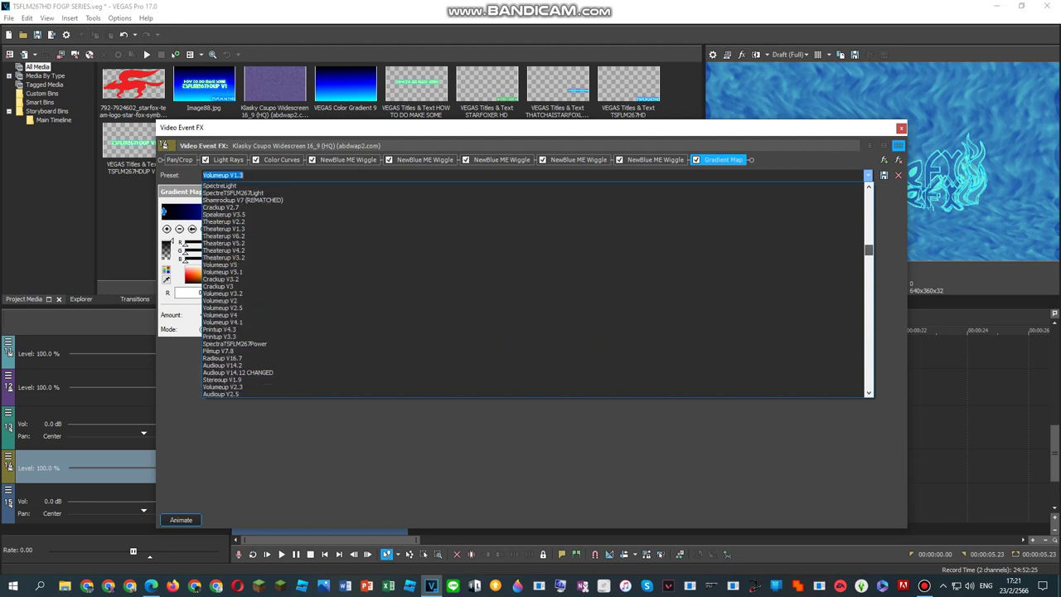
pyautogui.scroll(-6, 535, 288)
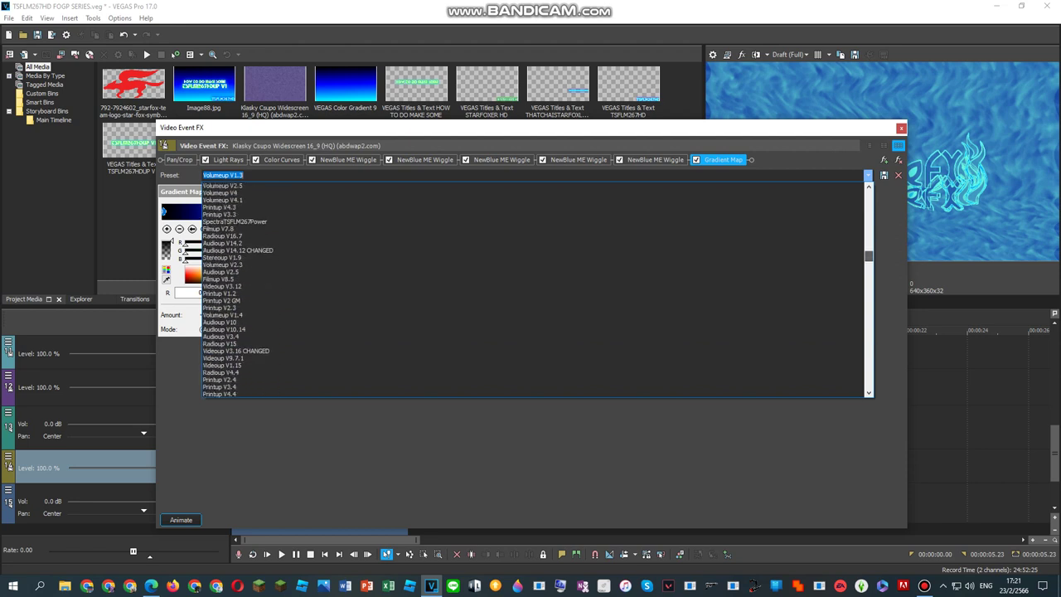
pyautogui.scroll(-8, 535, 288)
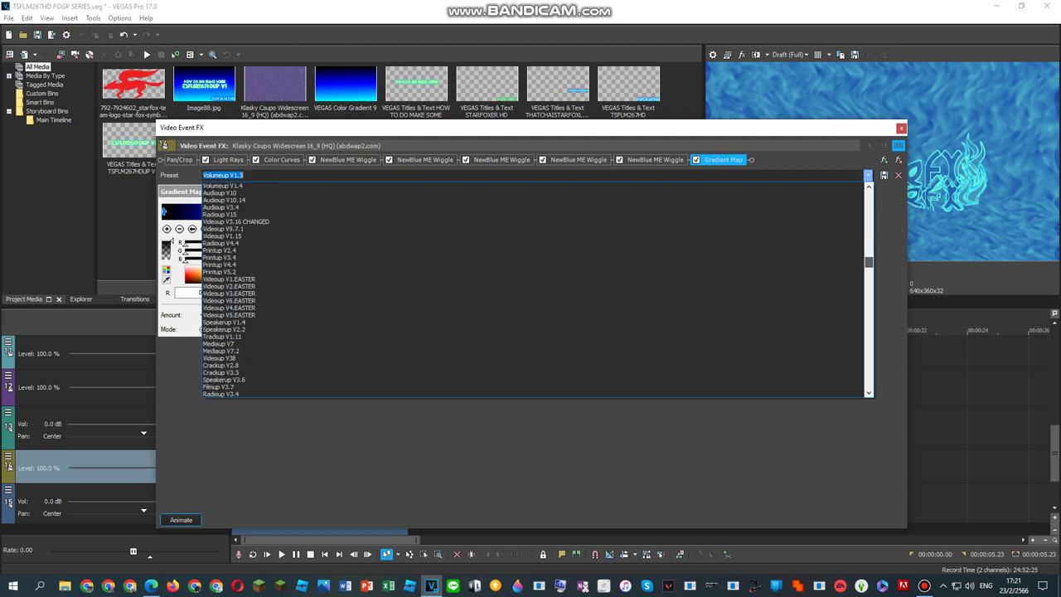
pyautogui.scroll(-1, 534, 329)
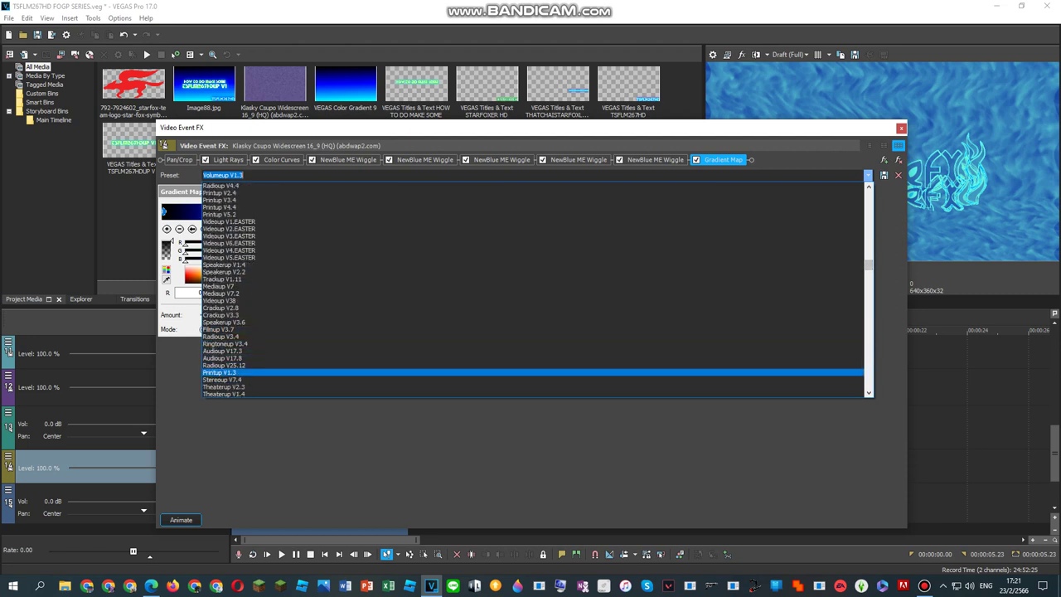
pyautogui.click(535, 394)
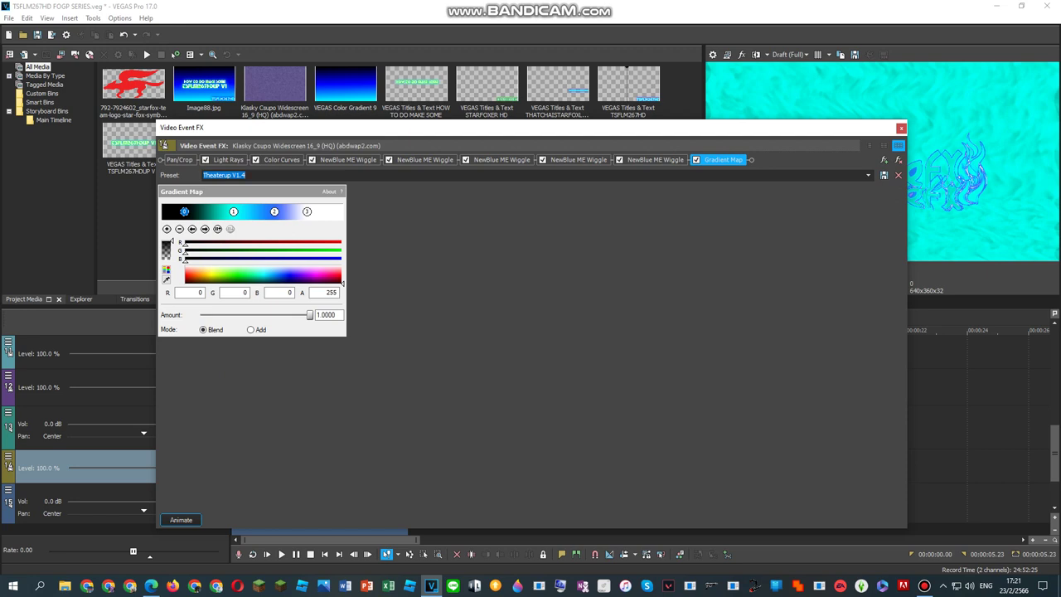
# Apply the Volumeup V1.5 preset to the clip's Gradient Map effect and play the result in the preview
pyautogui.click(868, 174)
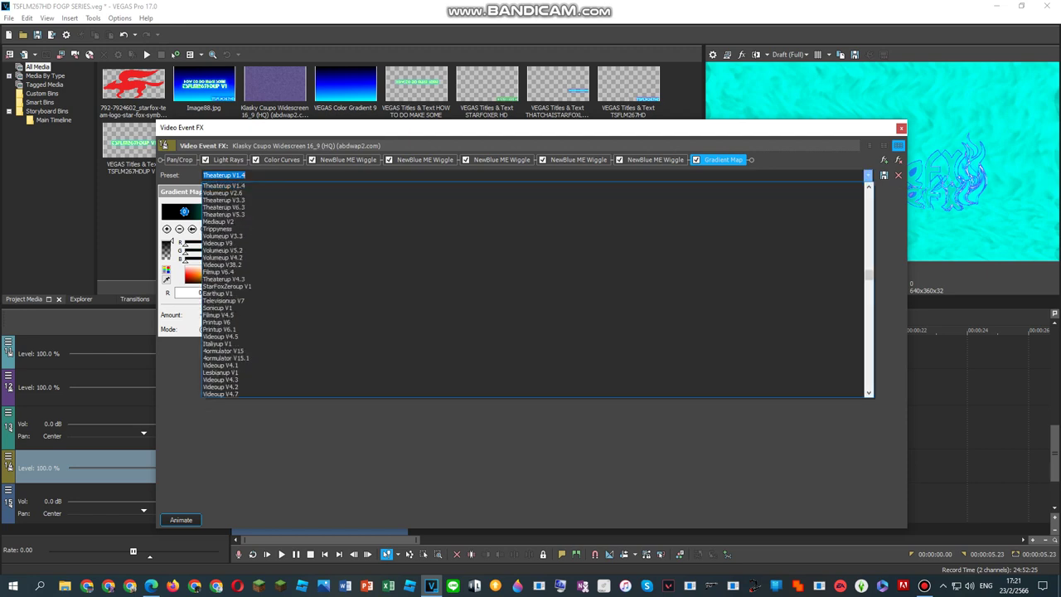
pyautogui.press('Up')
pyautogui.press('Up')
pyautogui.press('Up')
pyautogui.press('Up')
pyautogui.press('Up')
pyautogui.press('Up')
pyautogui.press('Up')
pyautogui.press('Up')
pyautogui.press('Up')
pyautogui.press('Up')
pyautogui.press('Up')
pyautogui.press('Up')
pyautogui.press('Up')
pyautogui.press('Up')
pyautogui.press('Up')
pyautogui.press('Up')
pyautogui.press('Up')
pyautogui.press('Up')
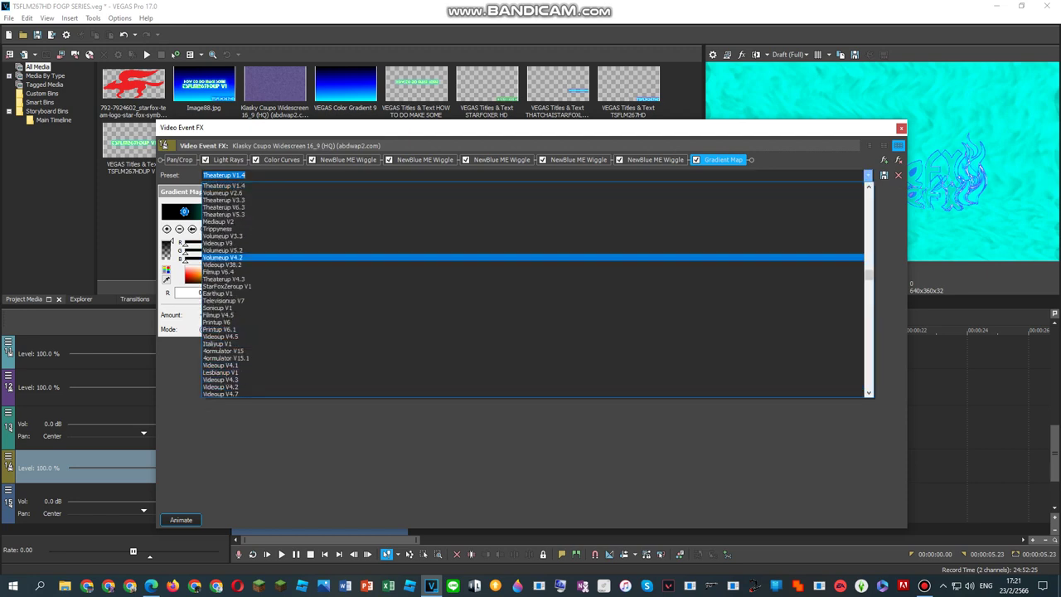
pyautogui.press('Up')
pyautogui.press('Up')
pyautogui.press('Up')
pyautogui.press('Up')
pyautogui.press('Up')
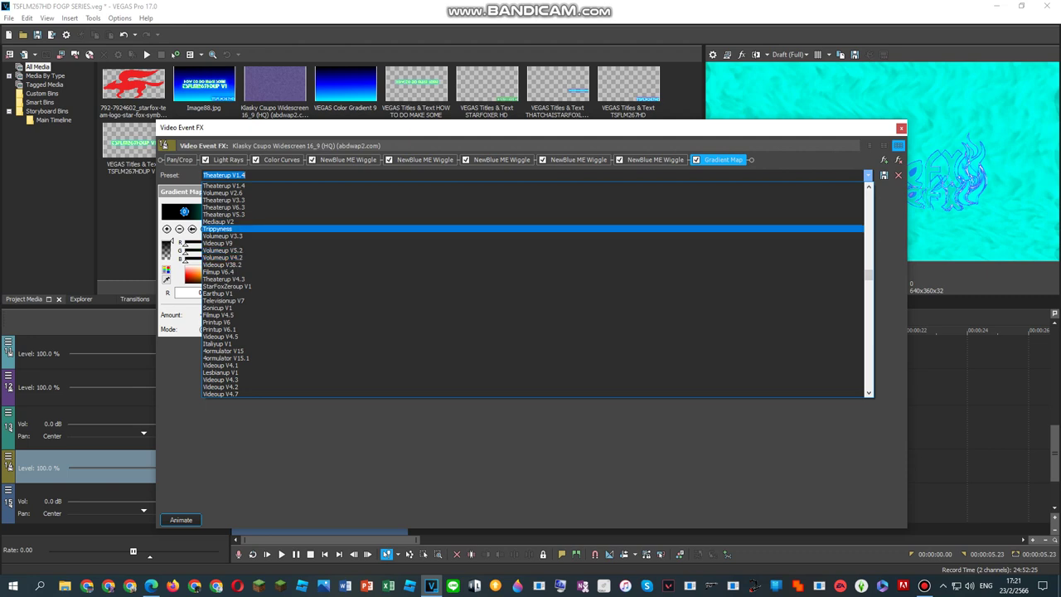
pyautogui.press('Down')
pyautogui.press('Down')
pyautogui.press('Down')
pyautogui.press('Down')
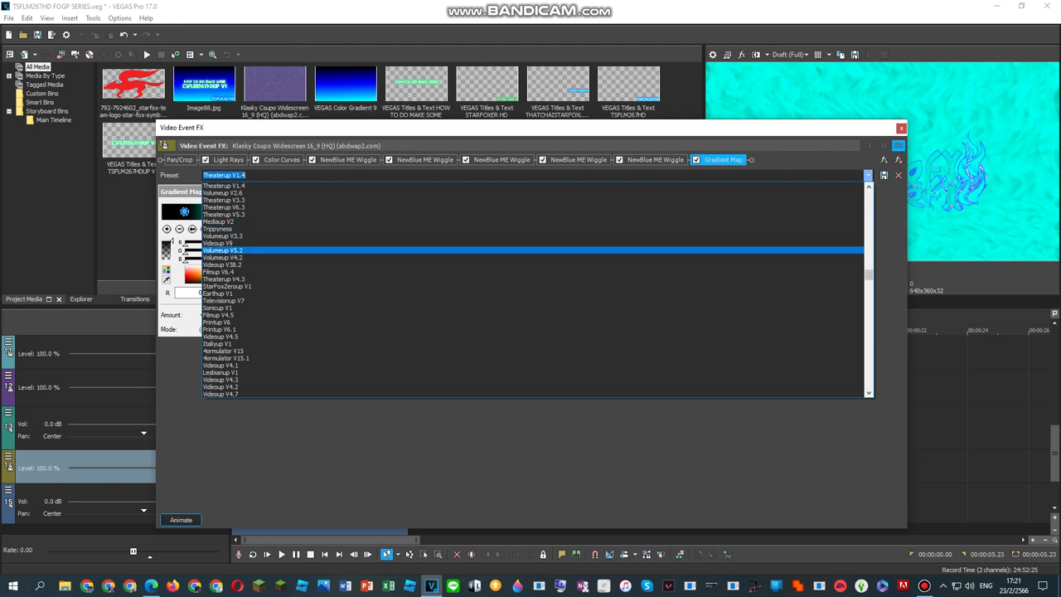
pyautogui.click(868, 249)
pyautogui.scroll(10, 534, 289)
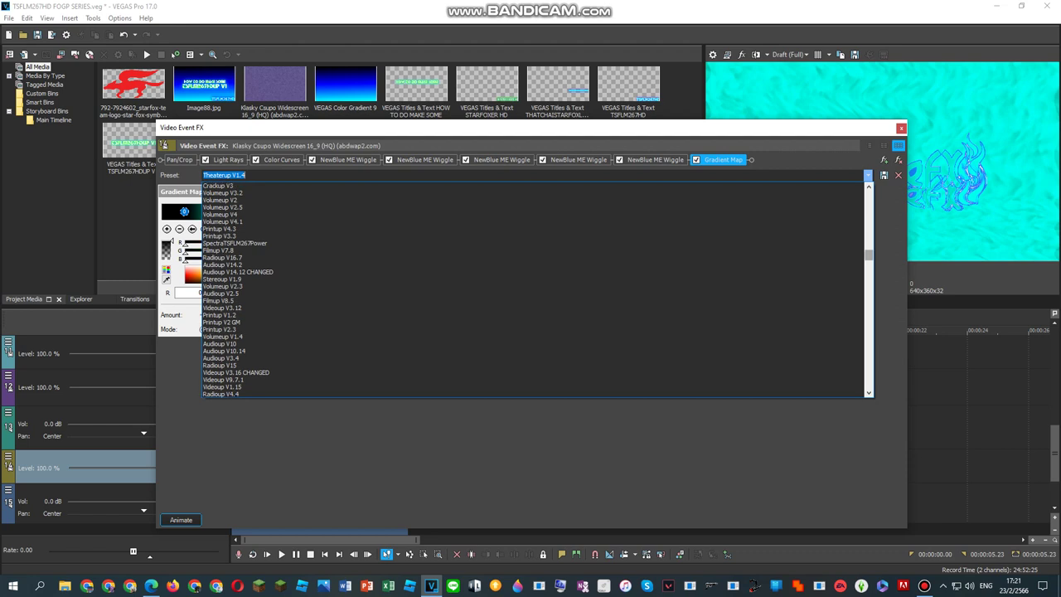
pyautogui.scroll(-20, 533, 289)
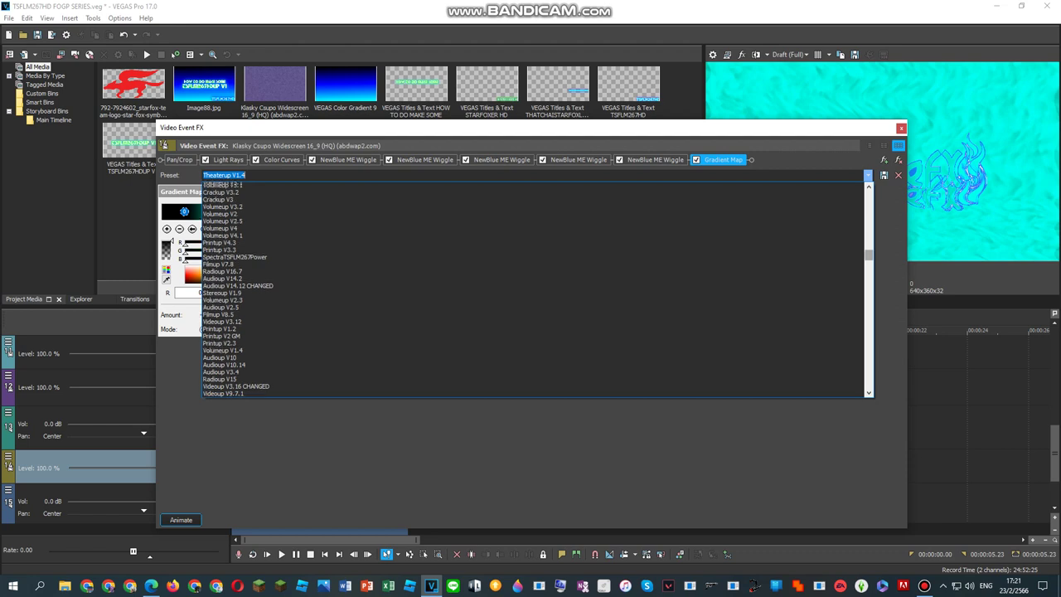
pyautogui.scroll(-15, 533, 290)
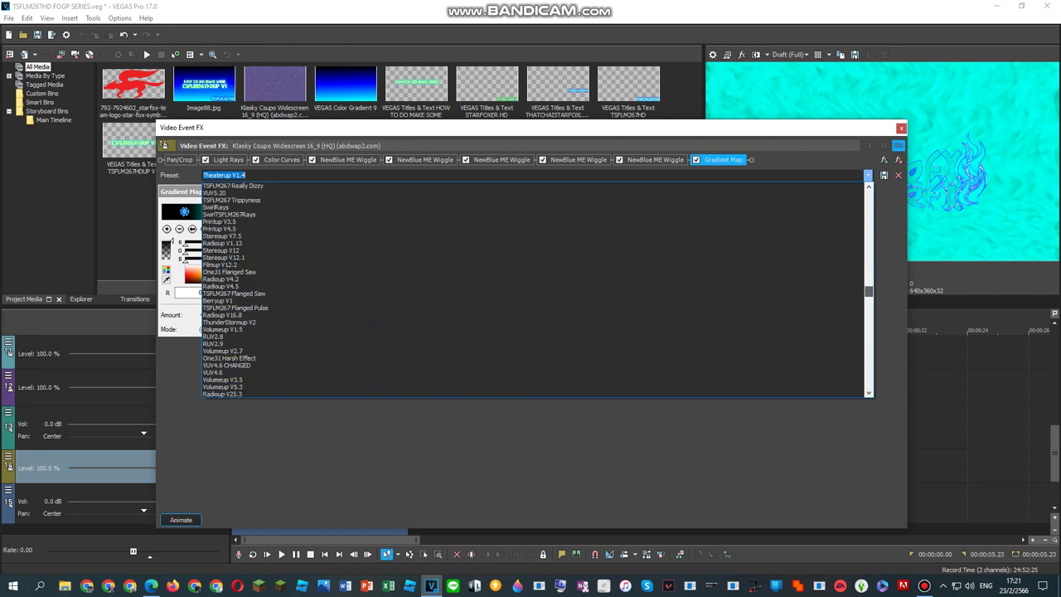
pyautogui.scroll(-1, 534, 289)
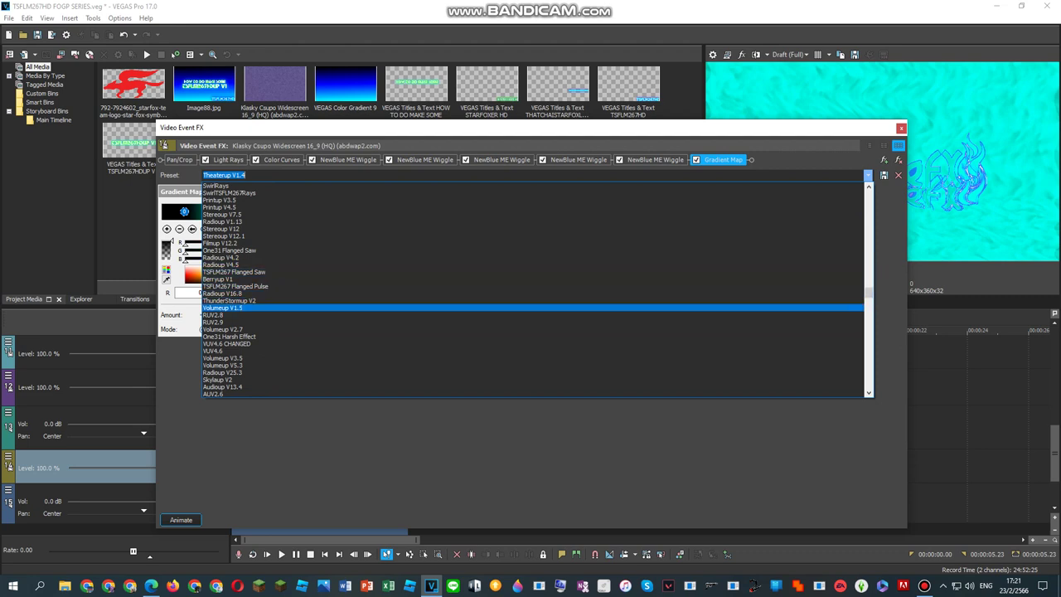
pyautogui.press('Return')
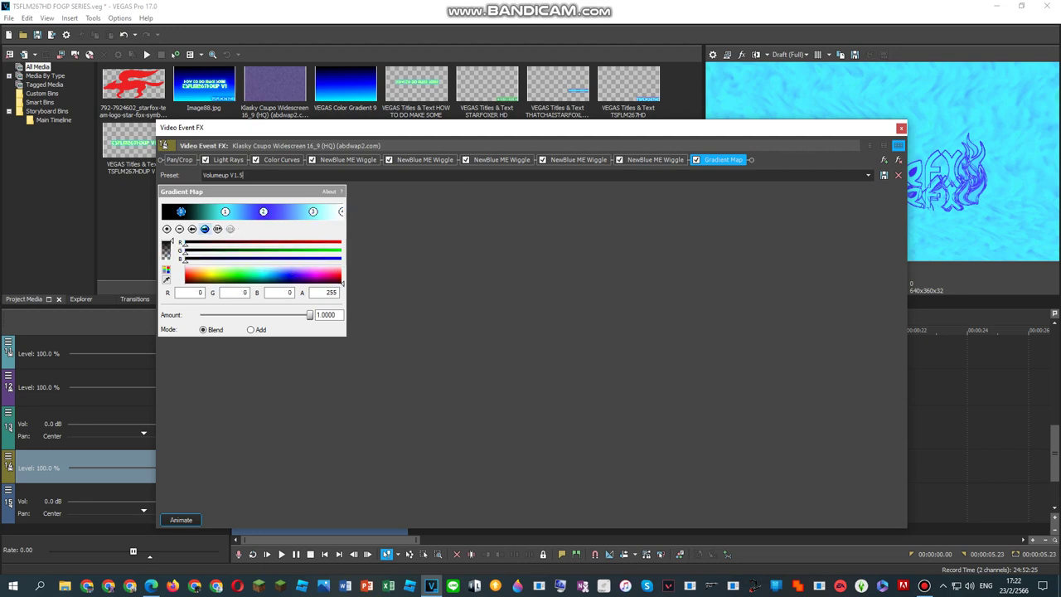
pyautogui.click(901, 128)
pyautogui.click(864, 270)
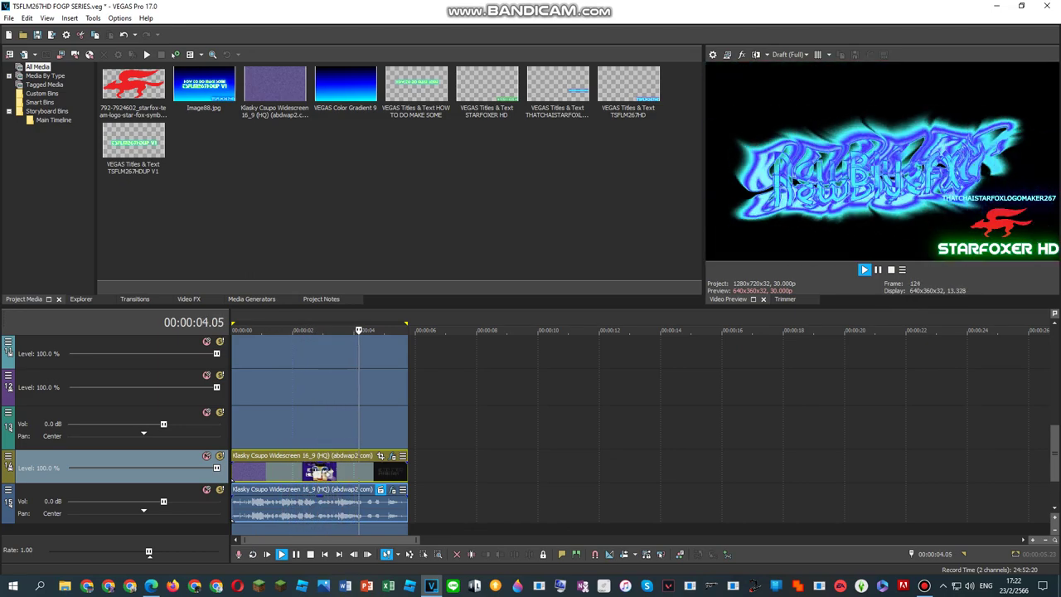
# Switch to the Edge browser and look through the YouTube channel's search results for Volumeup V1
pyautogui.click(151, 585)
pyautogui.click(887, 9)
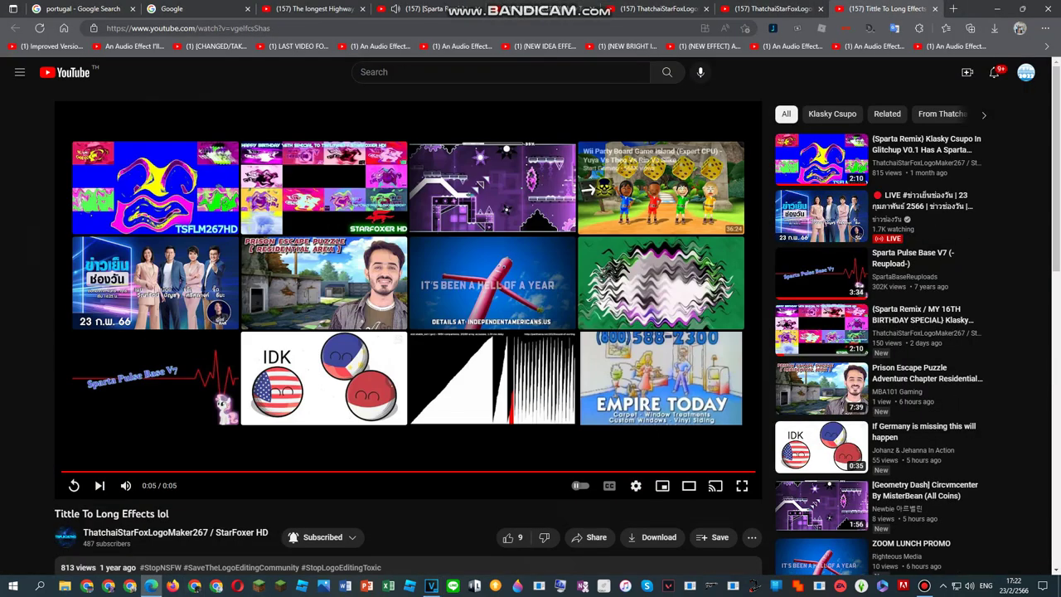
pyautogui.click(771, 9)
pyautogui.click(660, 9)
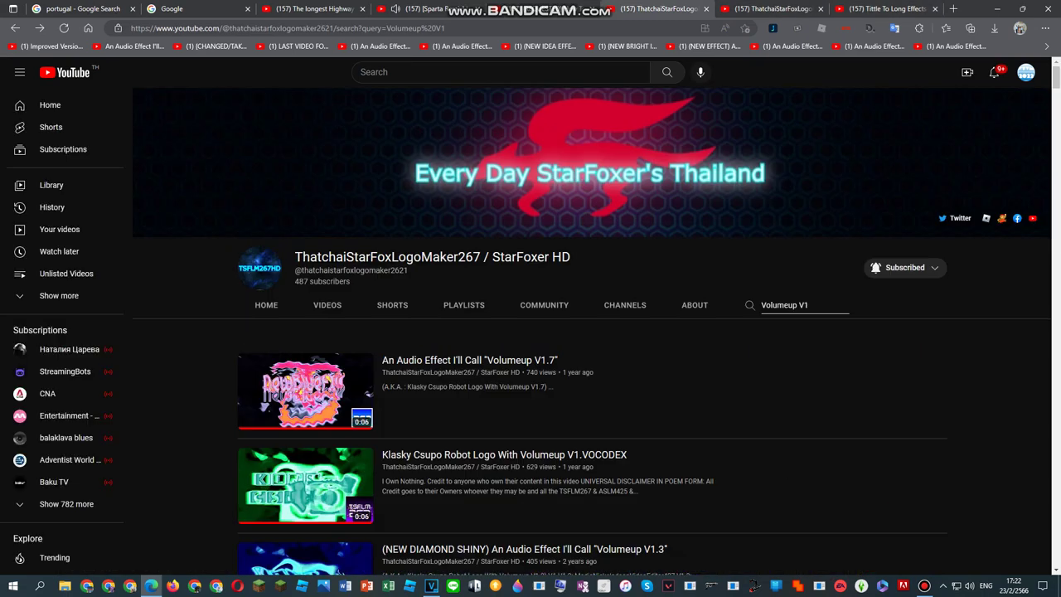
pyautogui.scroll(-5, 592, 332)
pyautogui.scroll(-5, 592, 345)
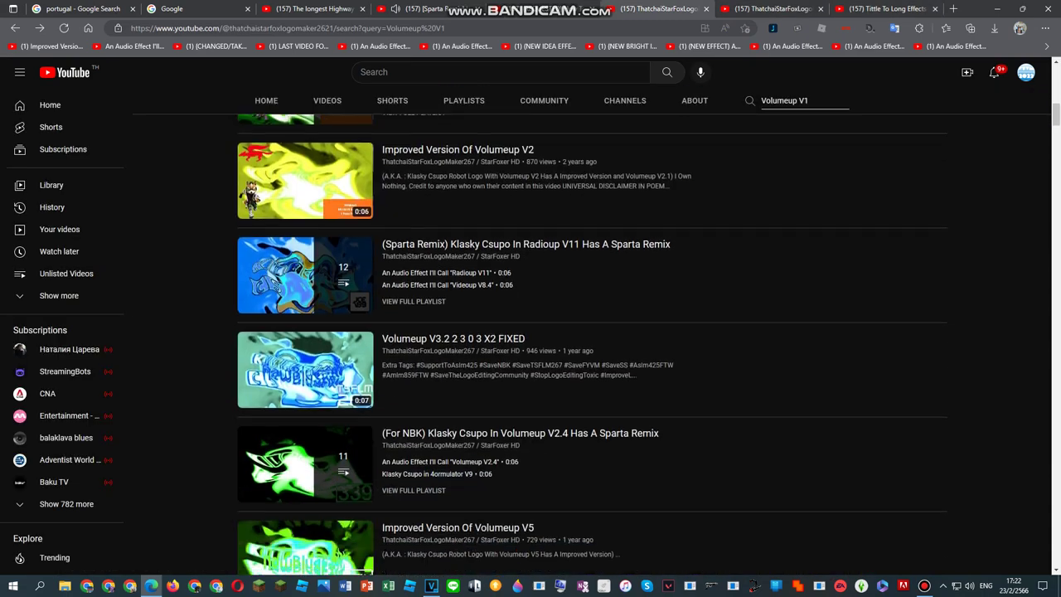
# Check the other open YouTube tabs and return to the channel's list of uploaded videos
pyautogui.hotkey('ctrl', '9')
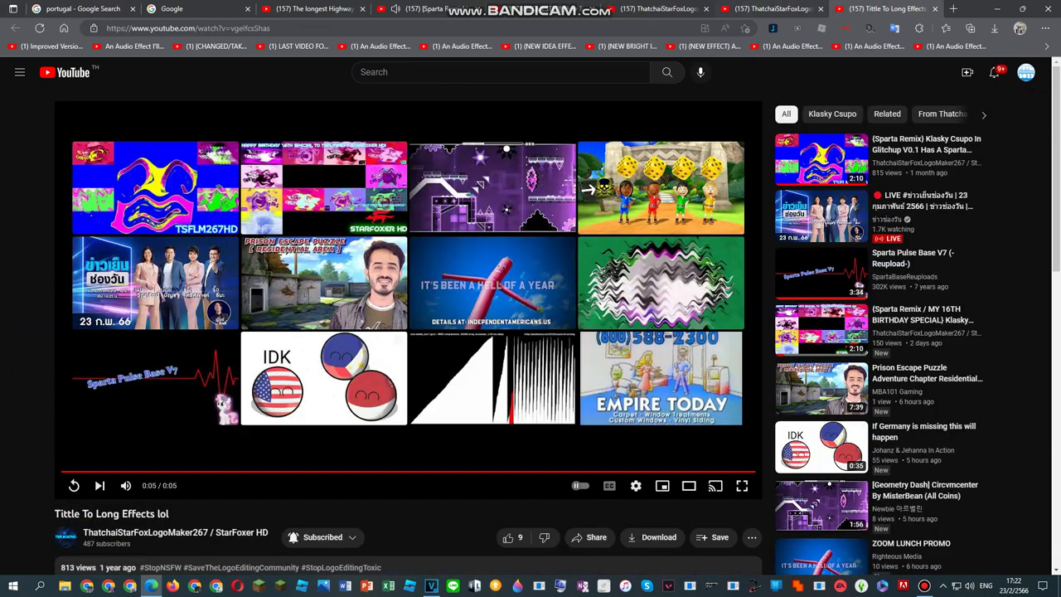
pyautogui.hotkey('ctrl', 'shift', 'Tab')
pyautogui.hotkey('ctrl', 'shift', 'Tab')
pyautogui.hotkey('ctrl', 'Tab')
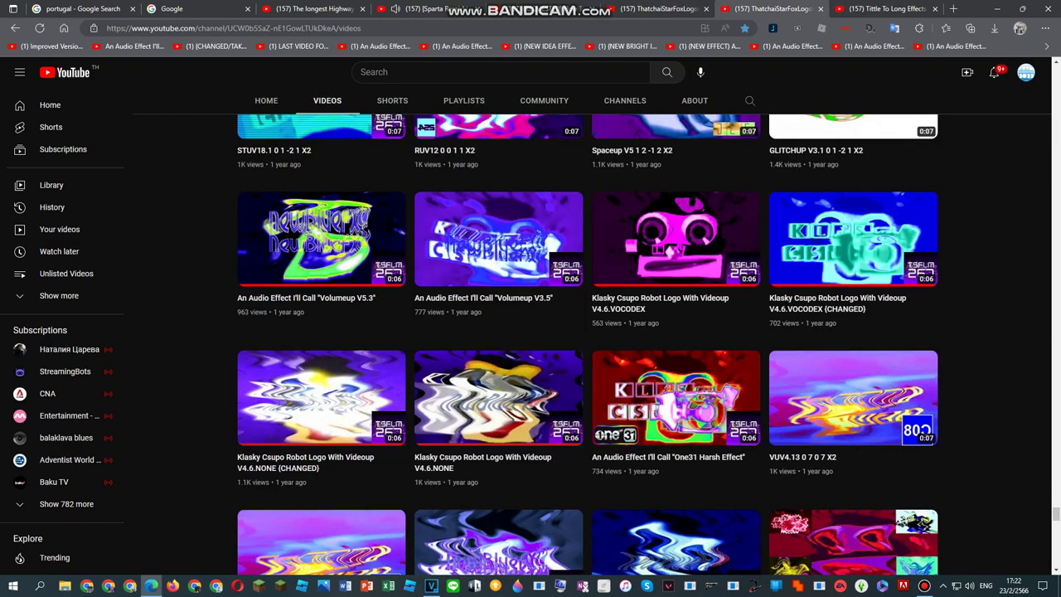
pyautogui.click(427, 9)
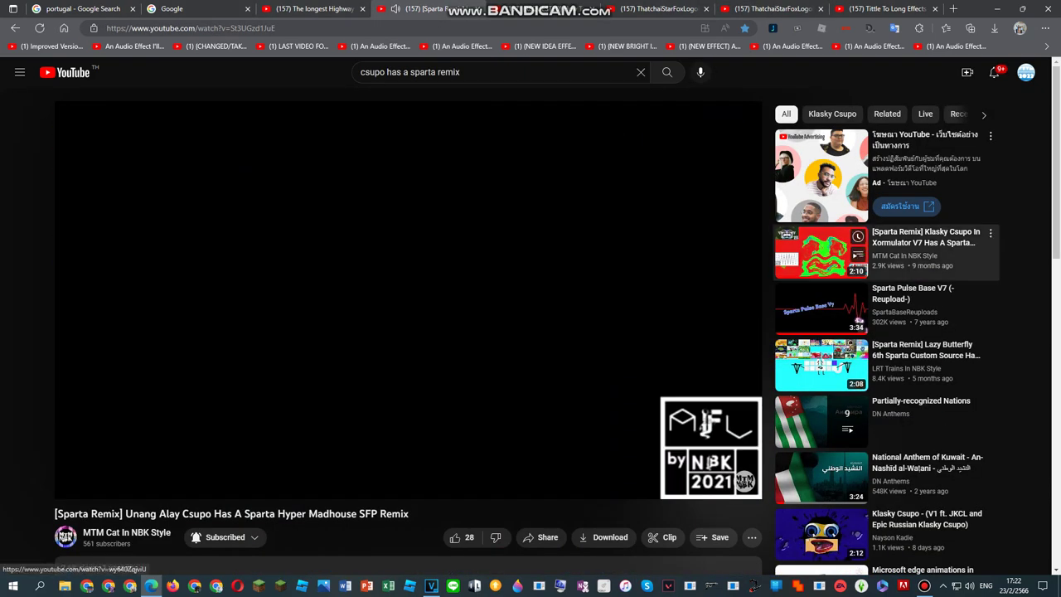
pyautogui.click(771, 9)
# Look through the channel's older uploads for a Volumeup effect video to use as reference
pyautogui.scroll(15, 588, 345)
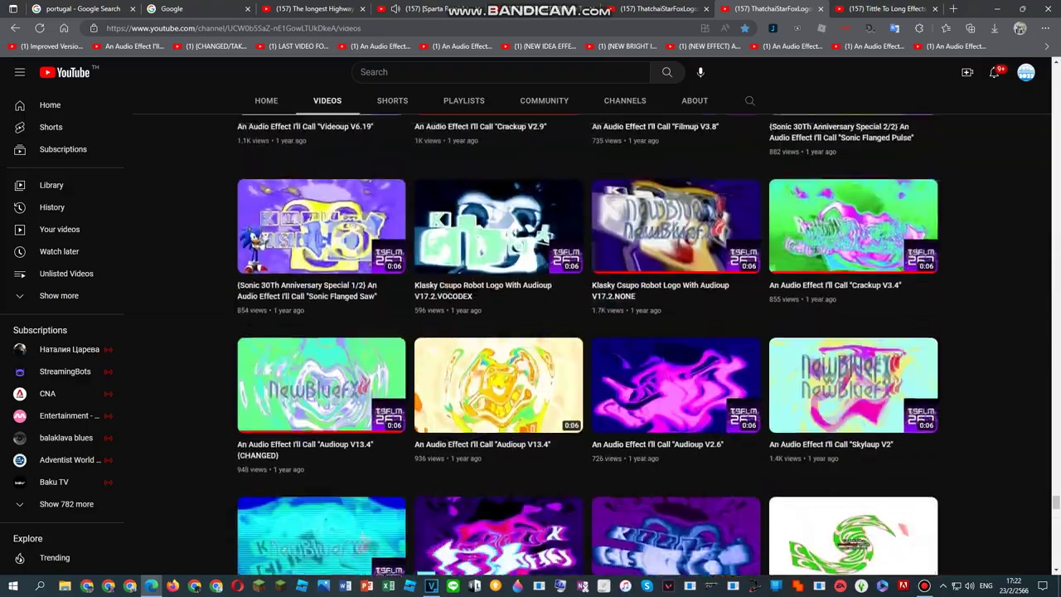
pyautogui.scroll(15, 589, 345)
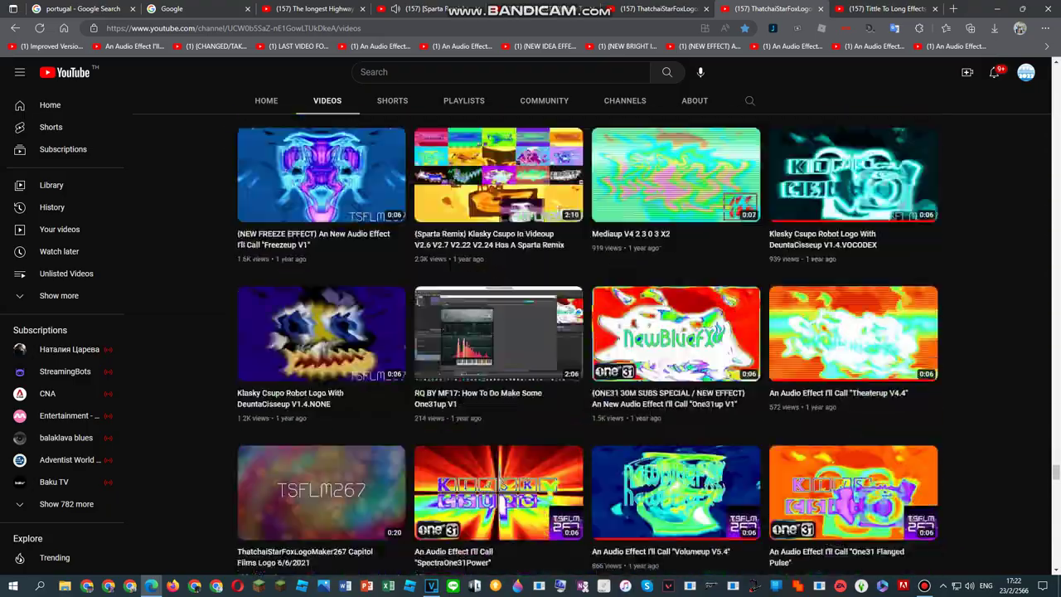
pyautogui.scroll(15, 588, 345)
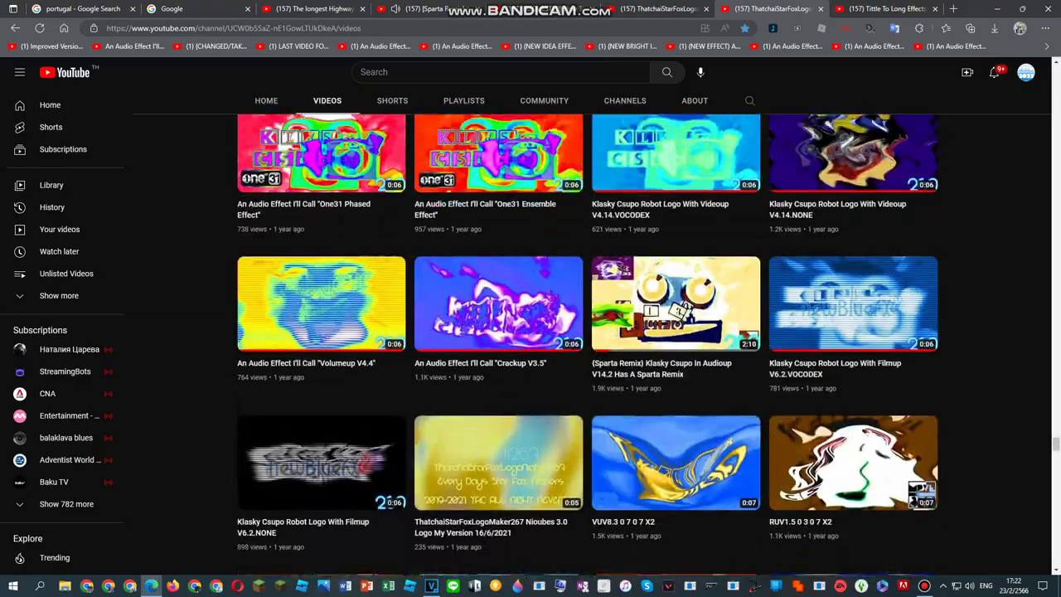
pyautogui.scroll(15, 588, 345)
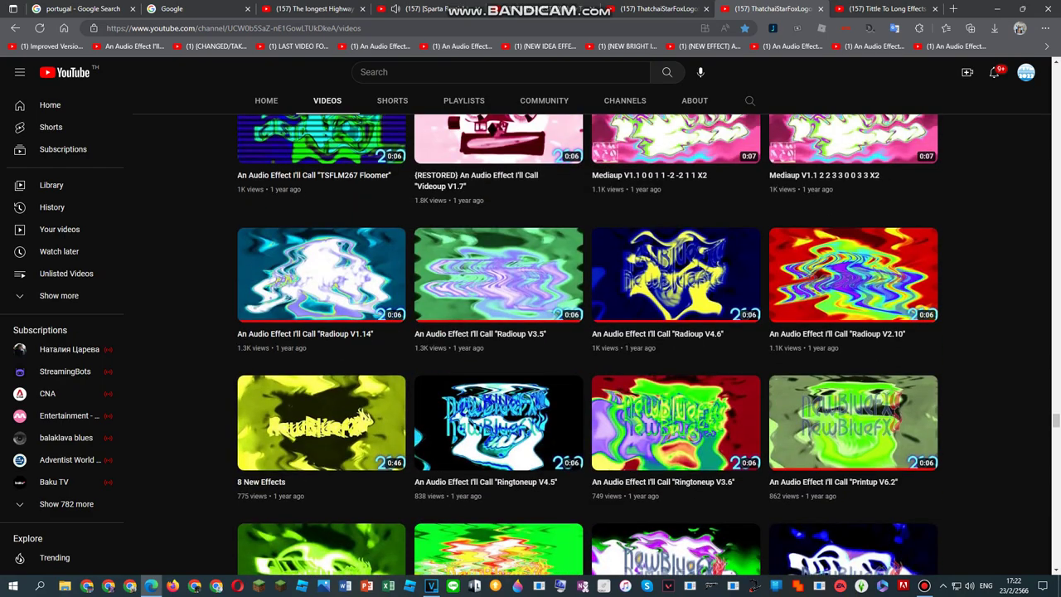
pyautogui.scroll(15, 588, 345)
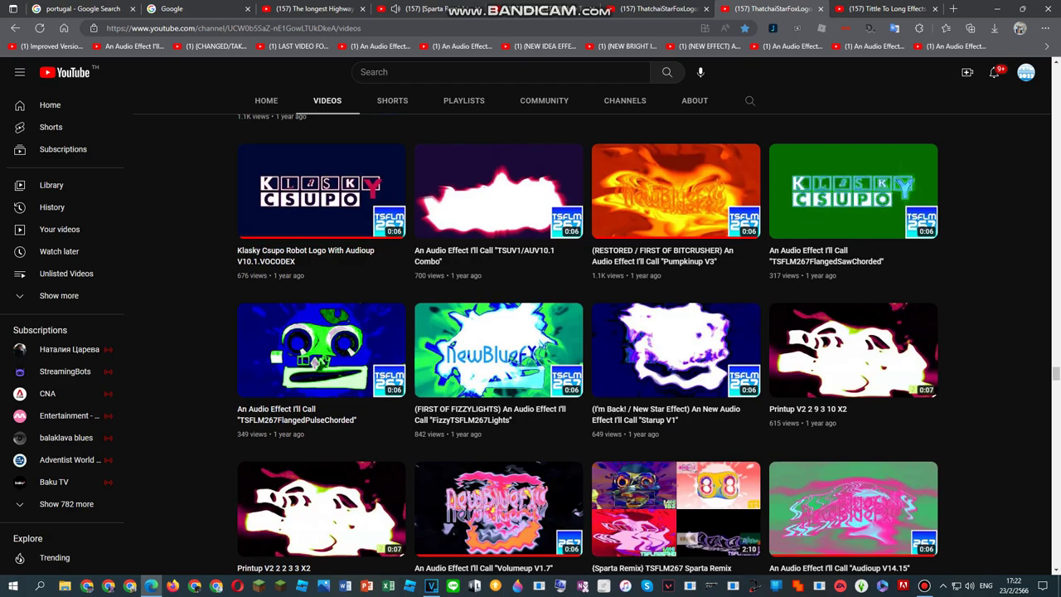
pyautogui.scroll(-15, 588, 344)
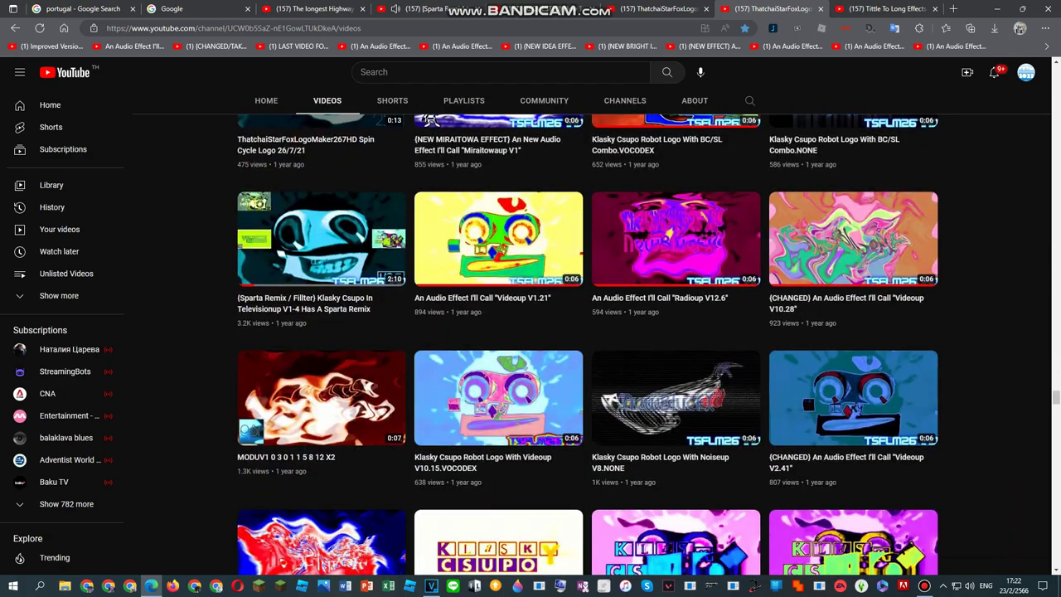
pyautogui.scroll(-5, 588, 345)
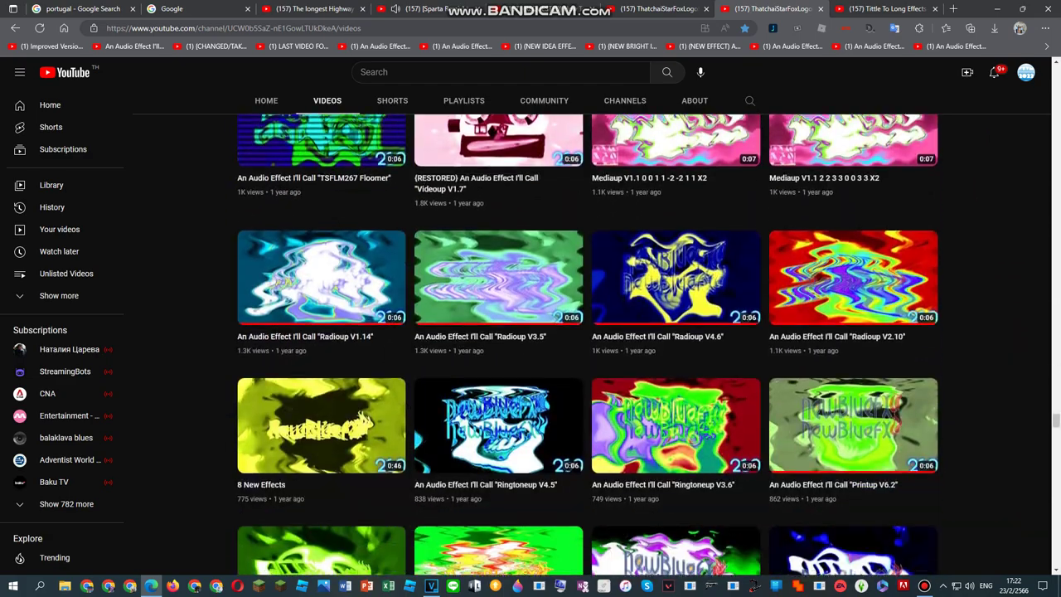
pyautogui.scroll(-5, 589, 344)
pyautogui.scroll(-10, 588, 345)
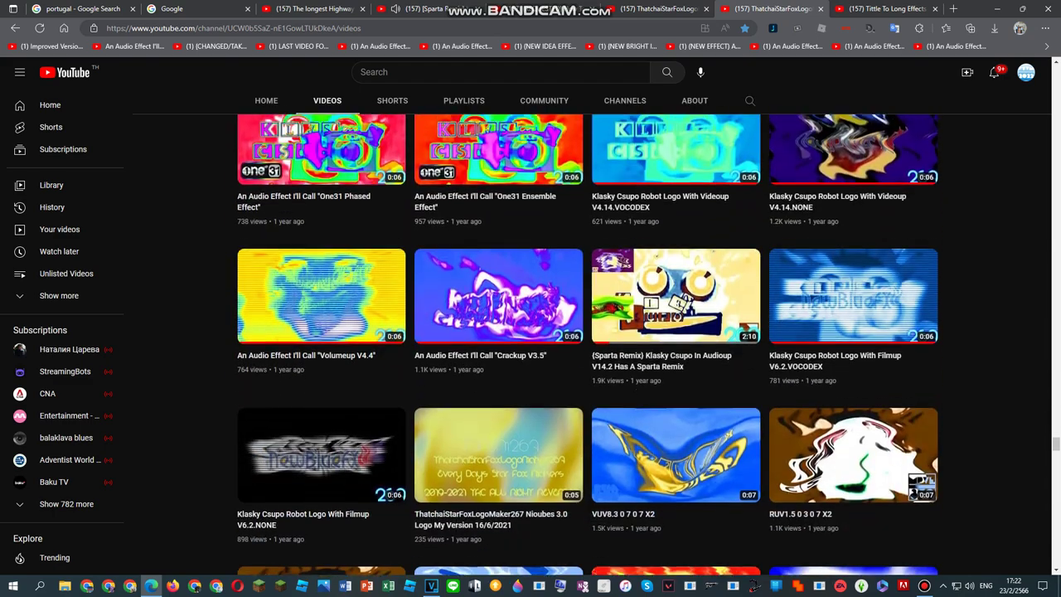
pyautogui.scroll(-6, 587, 345)
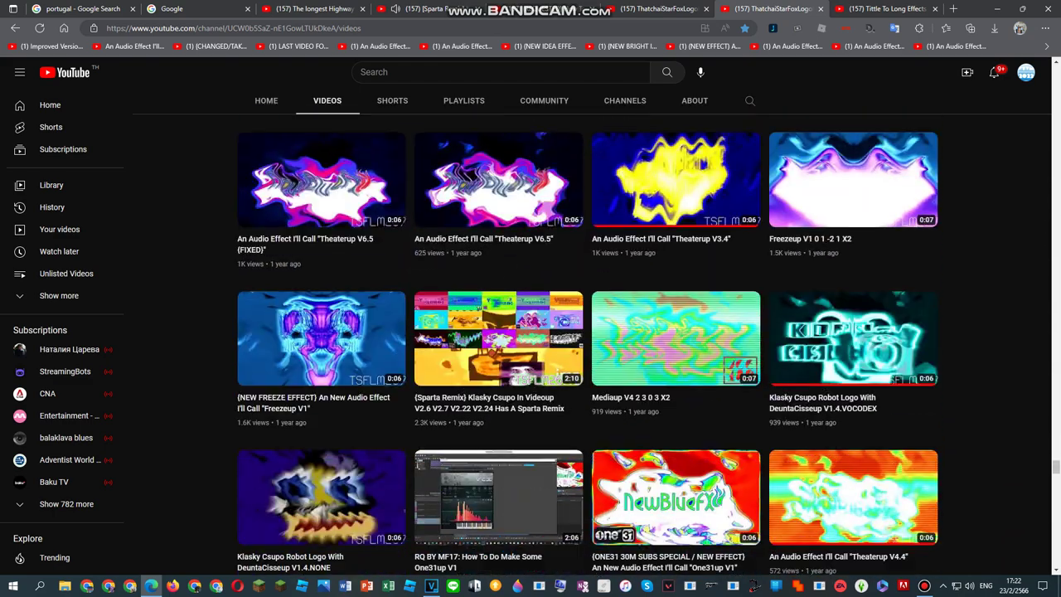
pyautogui.scroll(-5, 587, 345)
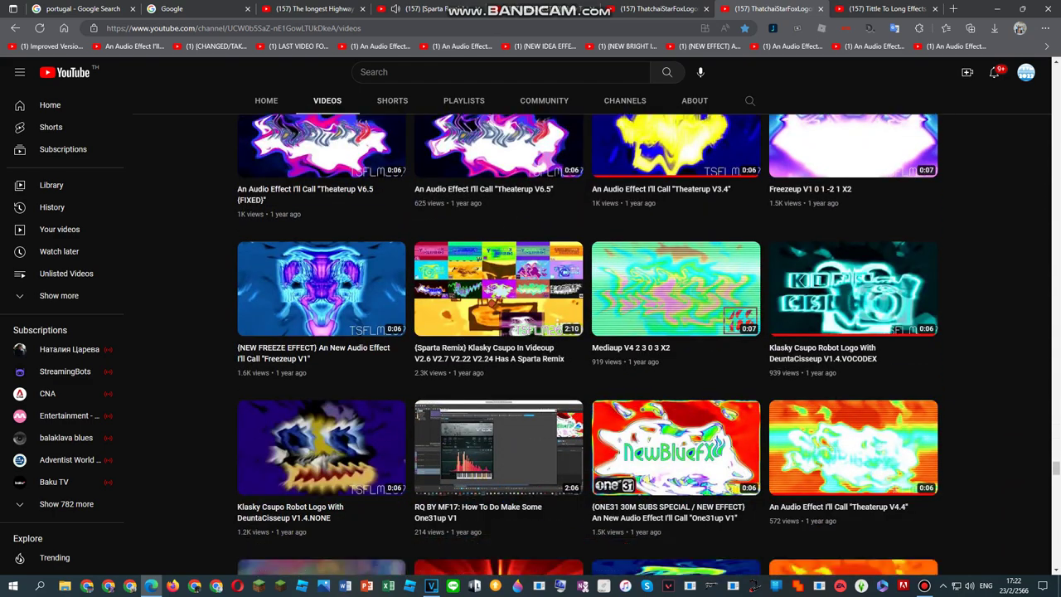
pyautogui.scroll(-5, 587, 345)
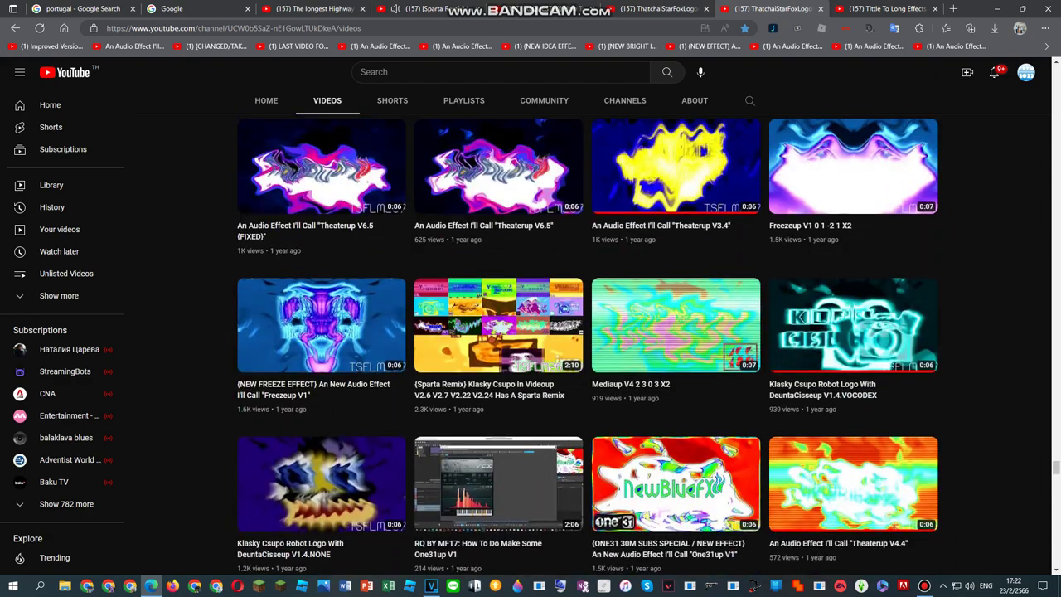
pyautogui.scroll(-10, 587, 345)
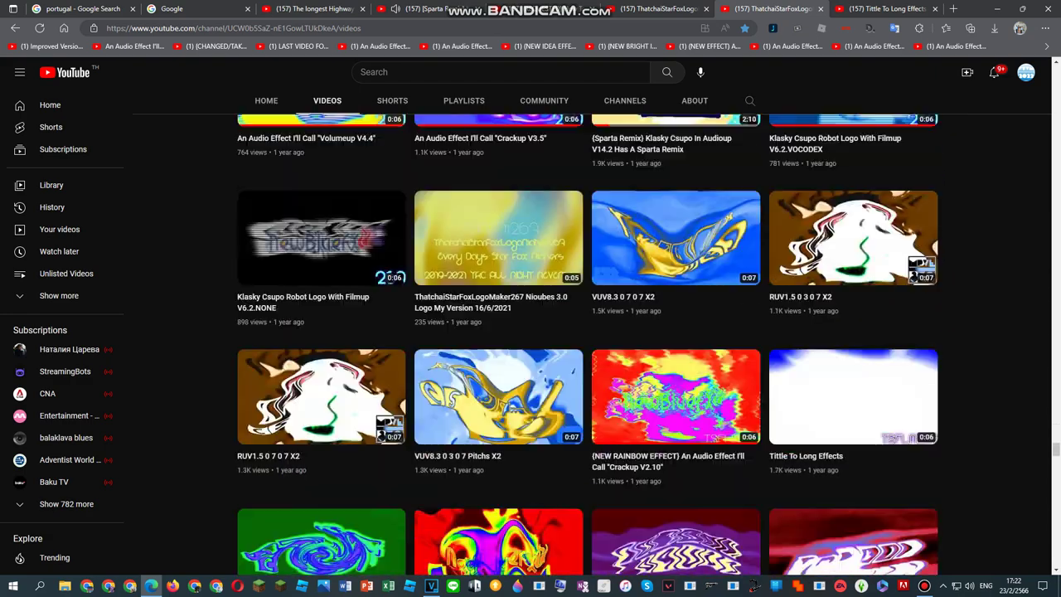
pyautogui.scroll(7, 588, 345)
# Return to the Tittle To Long Effects lol video and read its full description for the effect's full title
pyautogui.hotkey('ctrl', 'Tab')
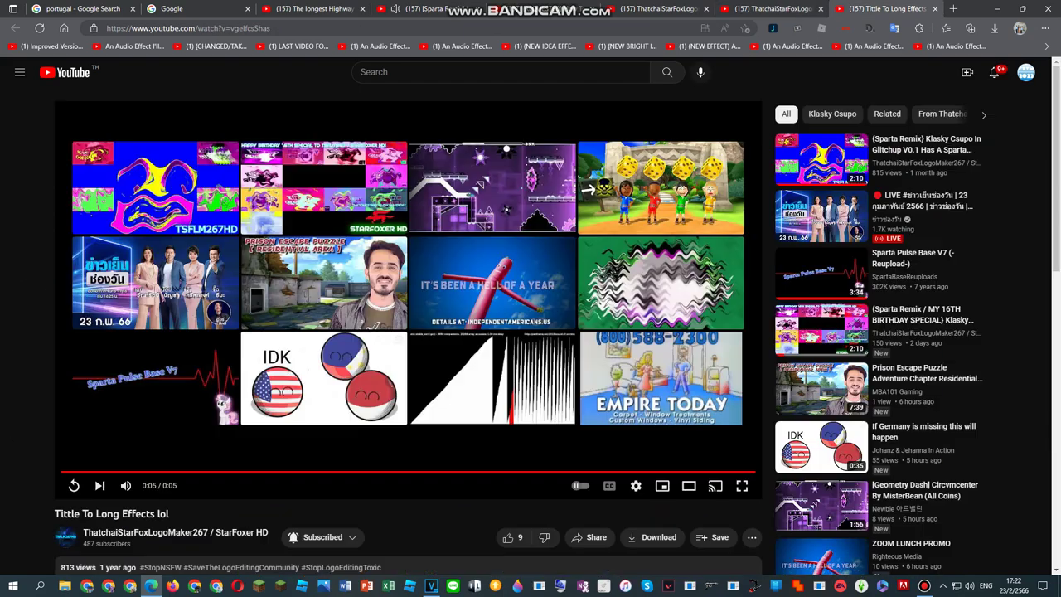
pyautogui.click(219, 567)
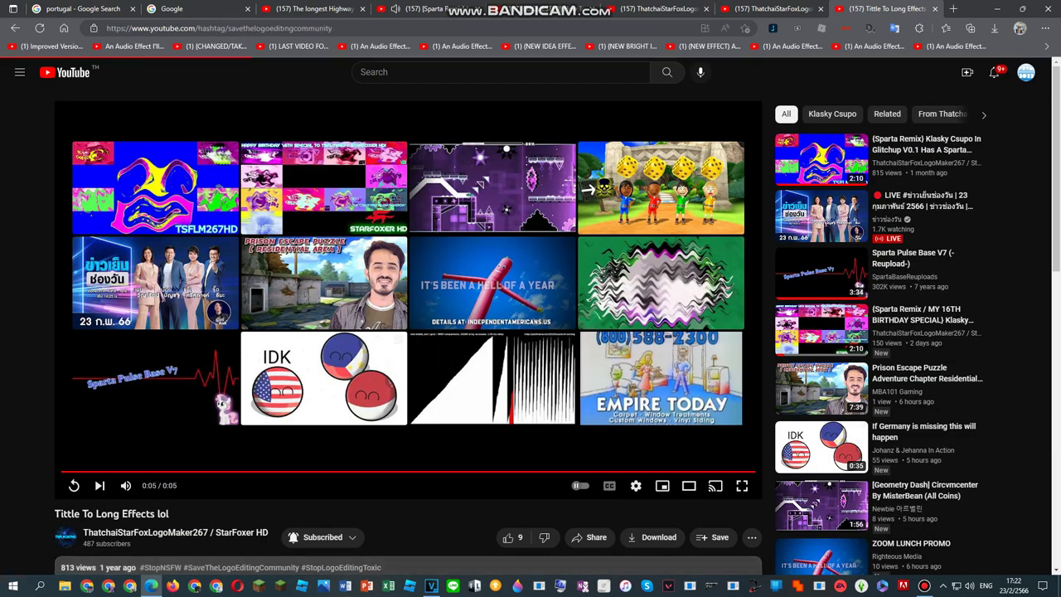
pyautogui.hotkey('alt', 'Left')
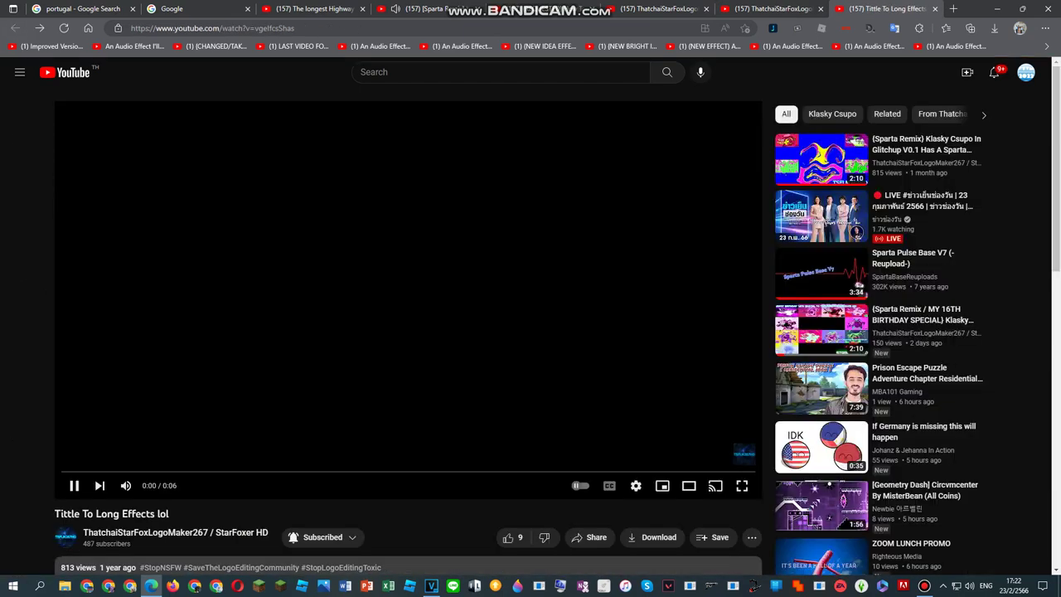
pyautogui.scroll(-2, 407, 331)
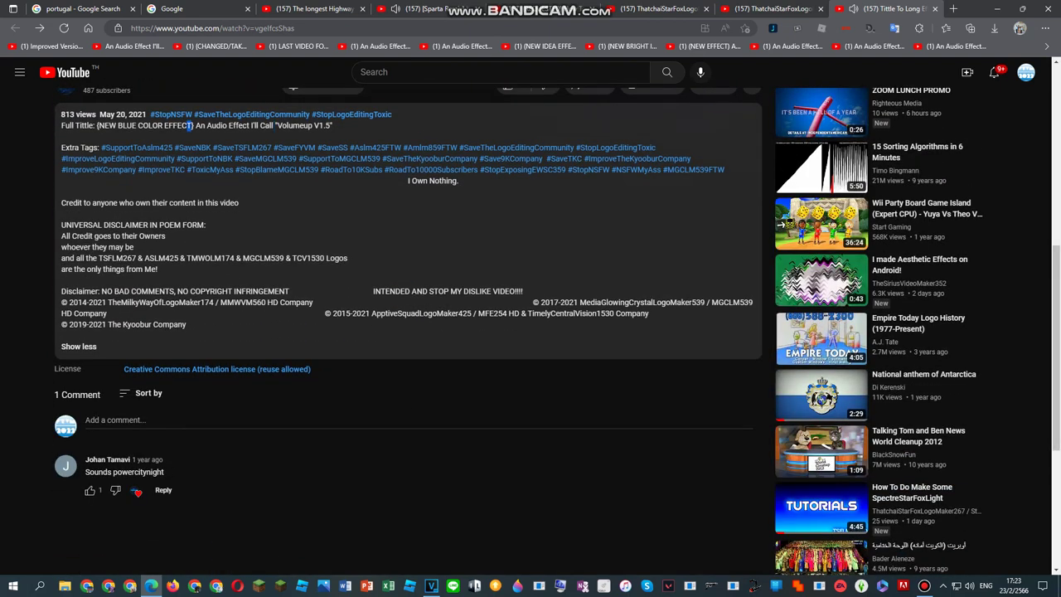
# Search YouTube for An Audio Effect I'll Call "Volumeup V1.6", based on the title in the video description
pyautogui.moveTo(204, 125); pyautogui.dragTo(401, 72)
pyautogui.press('BackSpace')
pyautogui.write('6')
pyautogui.press('Return')
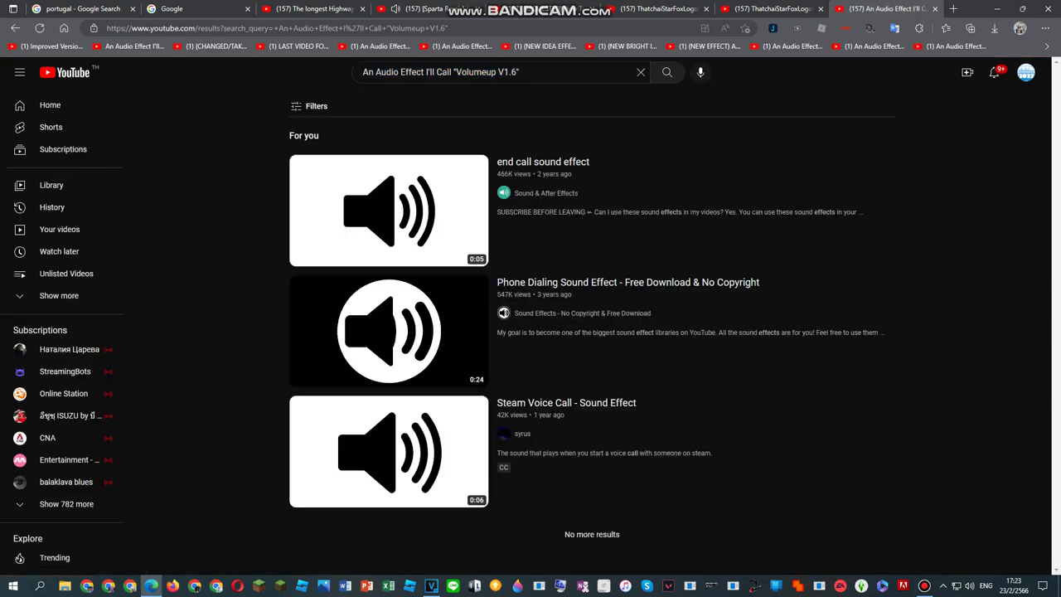
# Remove the quotation marks from the query and search for An Audio Effect I'll Call Volumeup V1.6
pyautogui.click(521, 72)
pyautogui.press('BackSpace')
pyautogui.click(457, 73)
pyautogui.press('BackSpace')
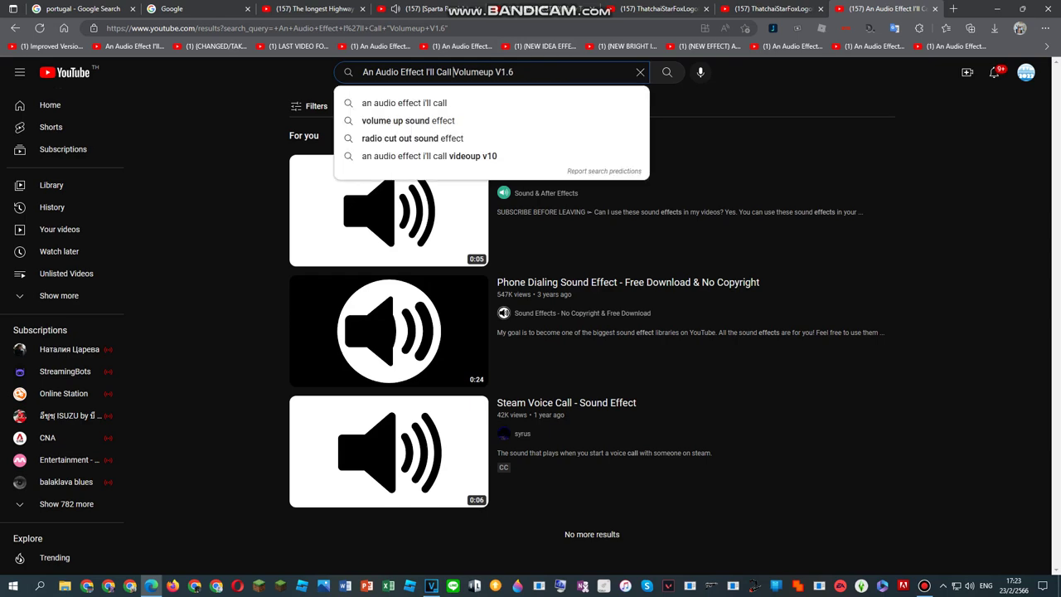
pyautogui.press('Return')
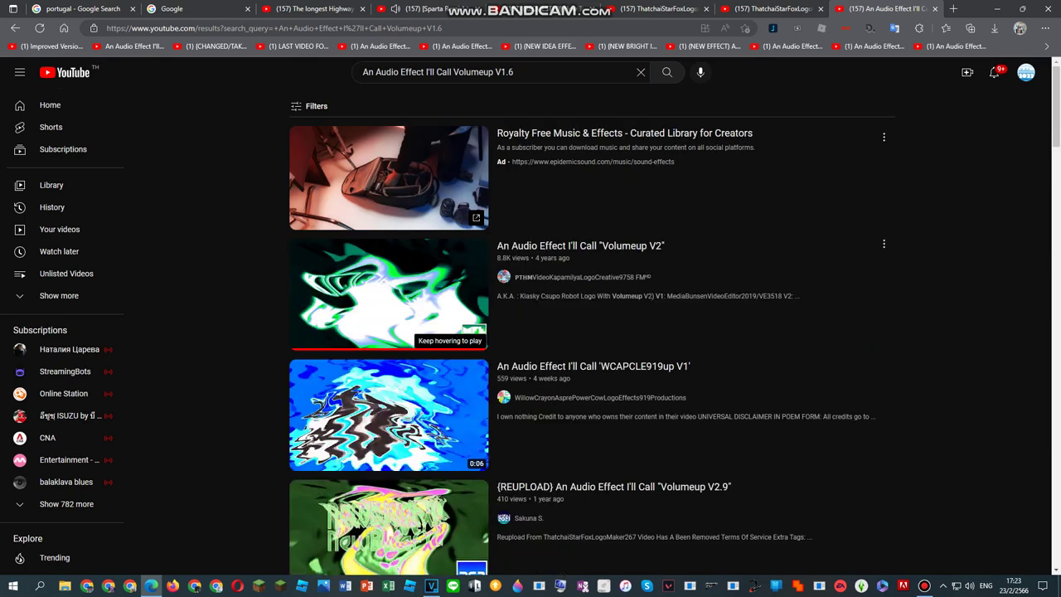
# Scan the search results for a Volumeup V1.6 video and close the search tab
pyautogui.scroll(-1, 389, 292)
pyautogui.scroll(-5, 591, 332)
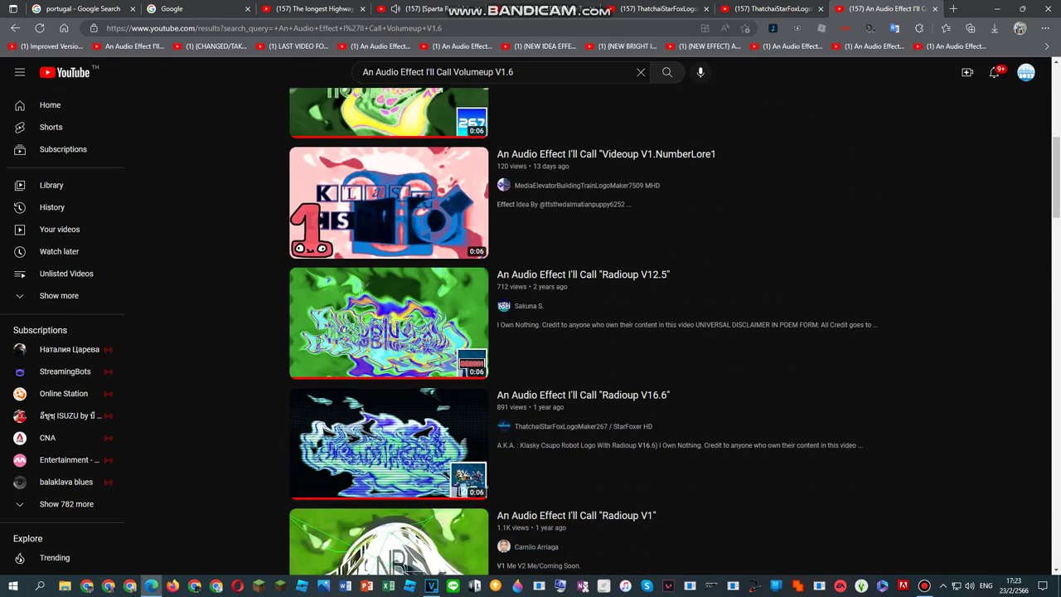
pyautogui.scroll(5, 415, 364)
pyautogui.click(530, 72)
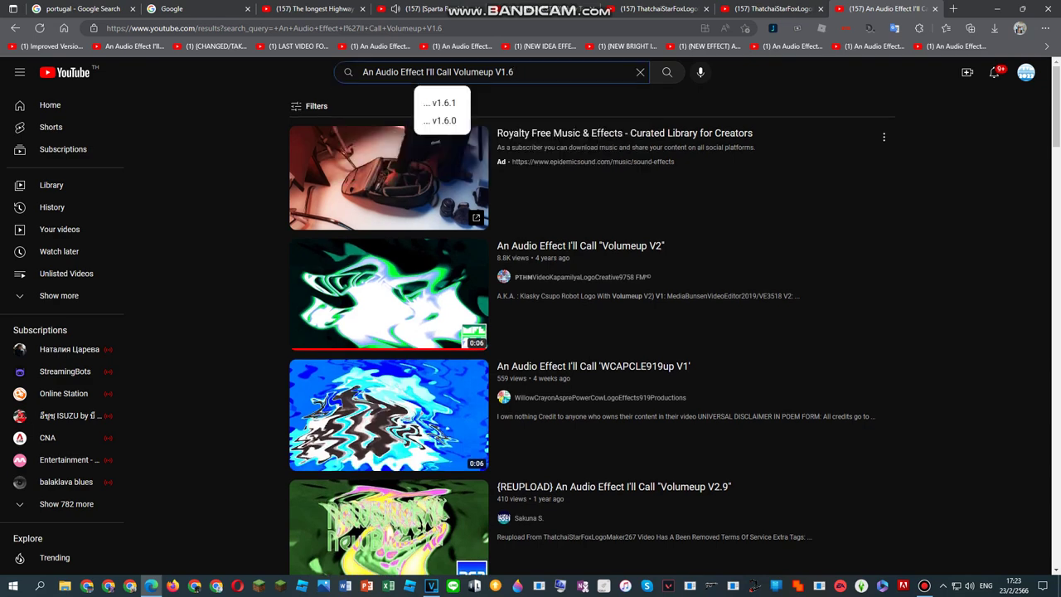
pyautogui.click(935, 8)
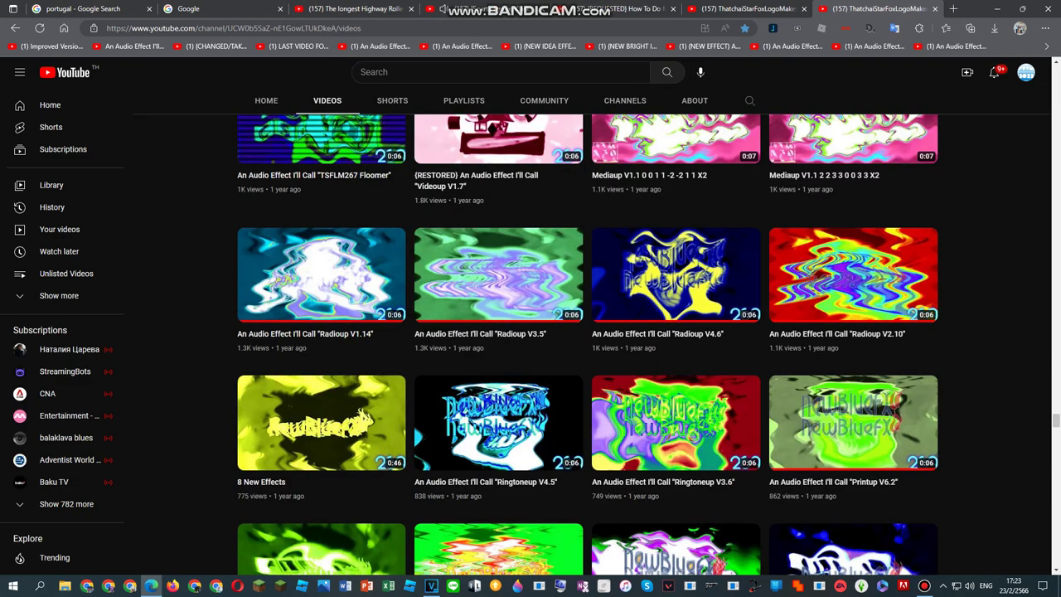
# Skim through the channel's 8 New Effects video and expand its full description
pyautogui.scroll(-3, 586, 344)
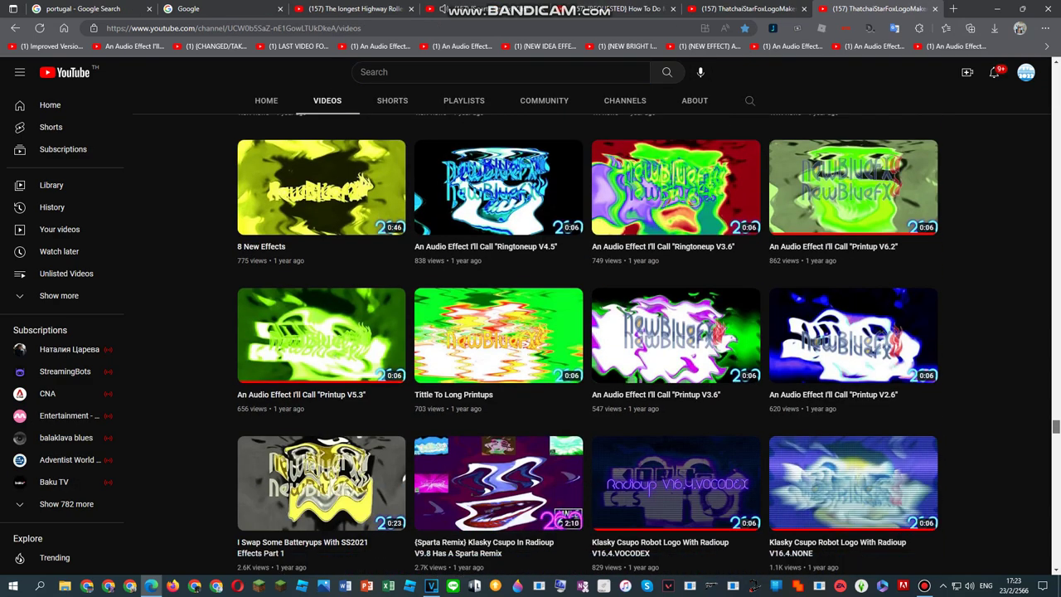
pyautogui.click(321, 187)
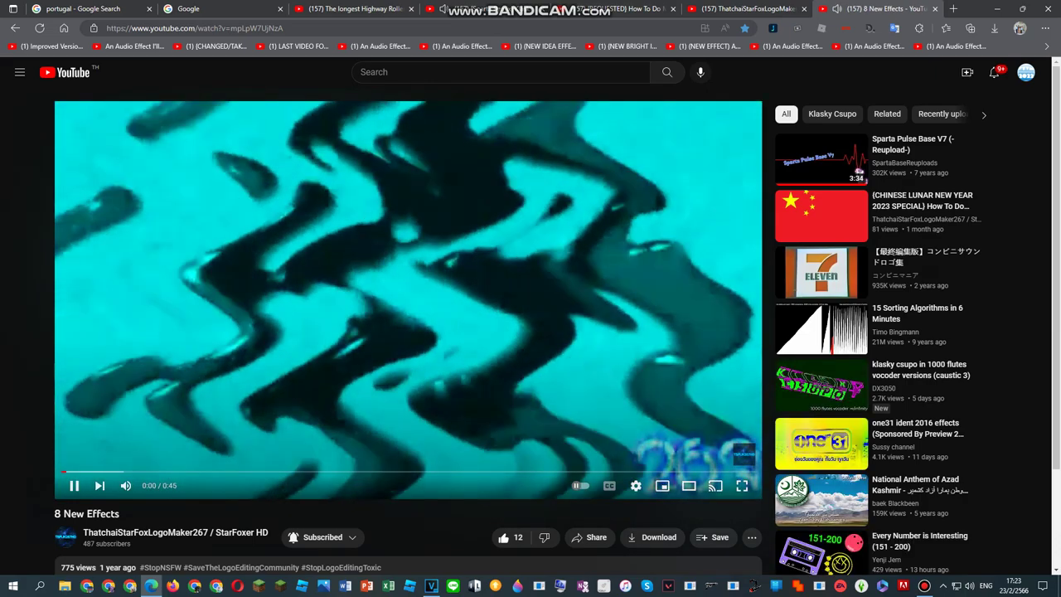
pyautogui.click(125, 472)
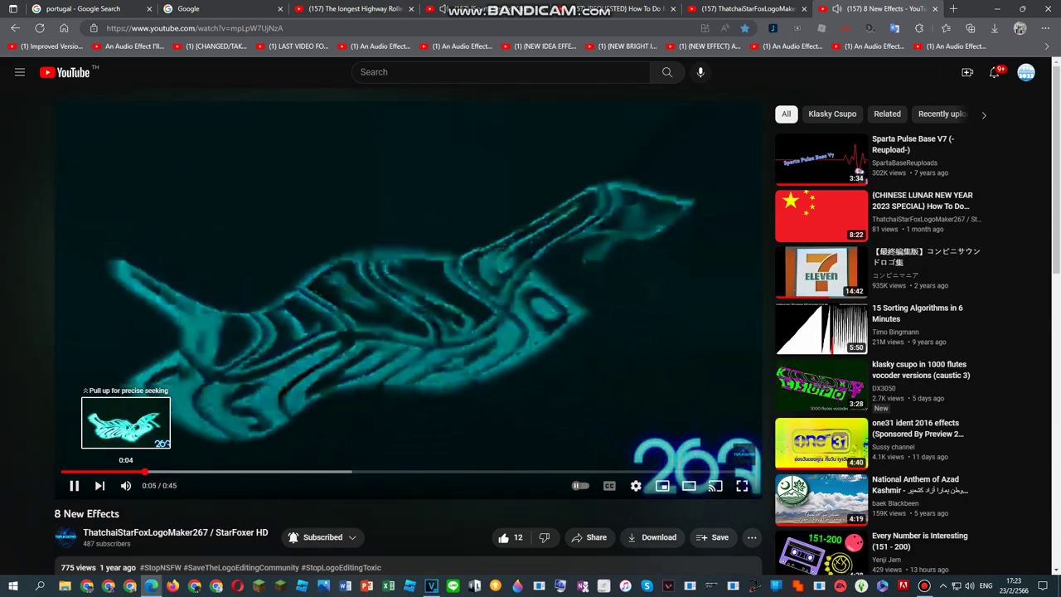
pyautogui.press('Right')
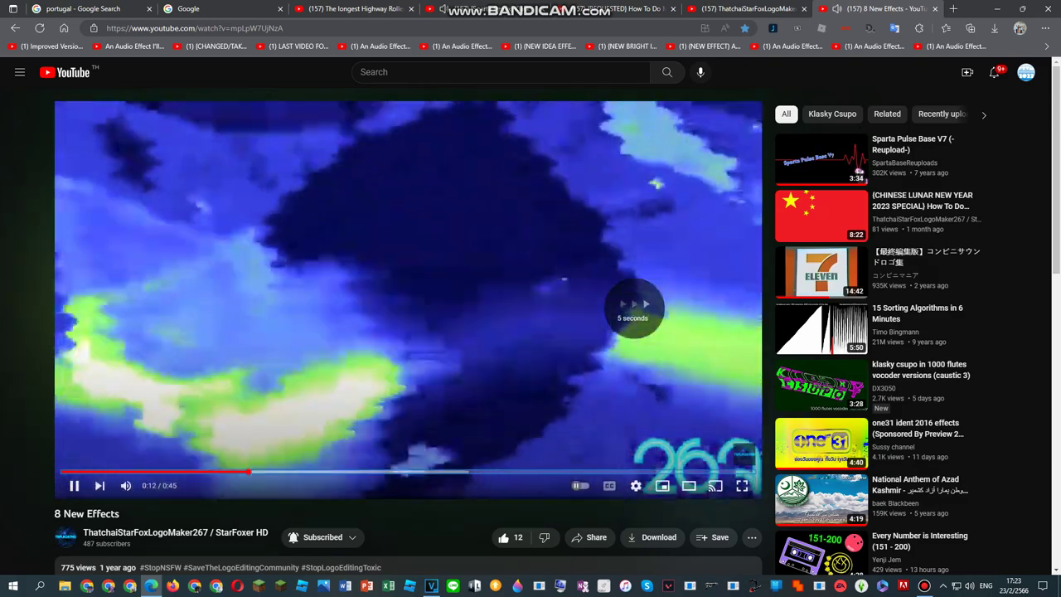
pyautogui.press('Right')
pyautogui.press('Right')
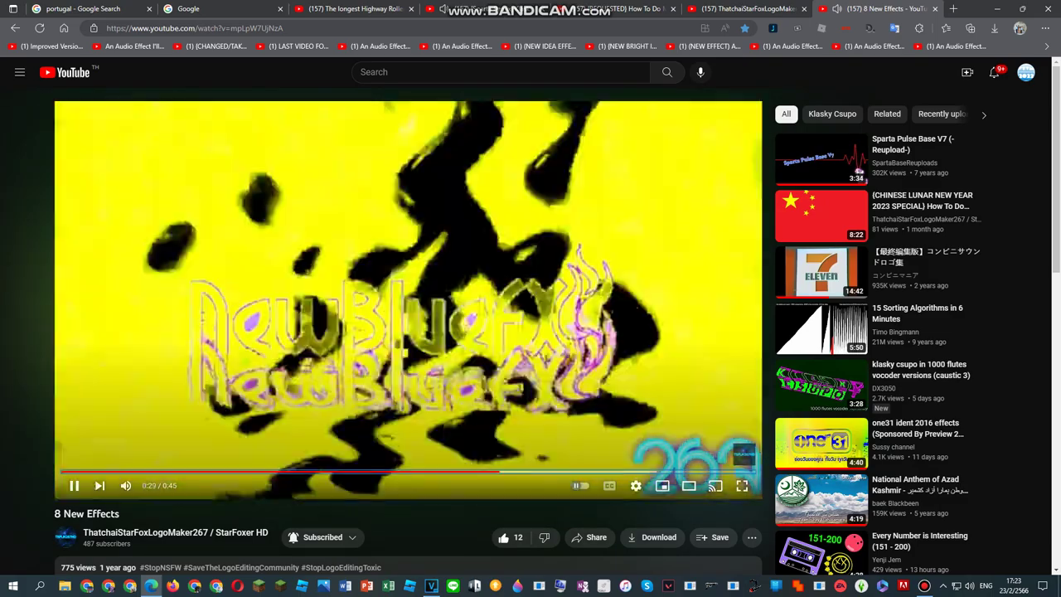
pyautogui.press('Right')
pyautogui.scroll(-5, 406, 331)
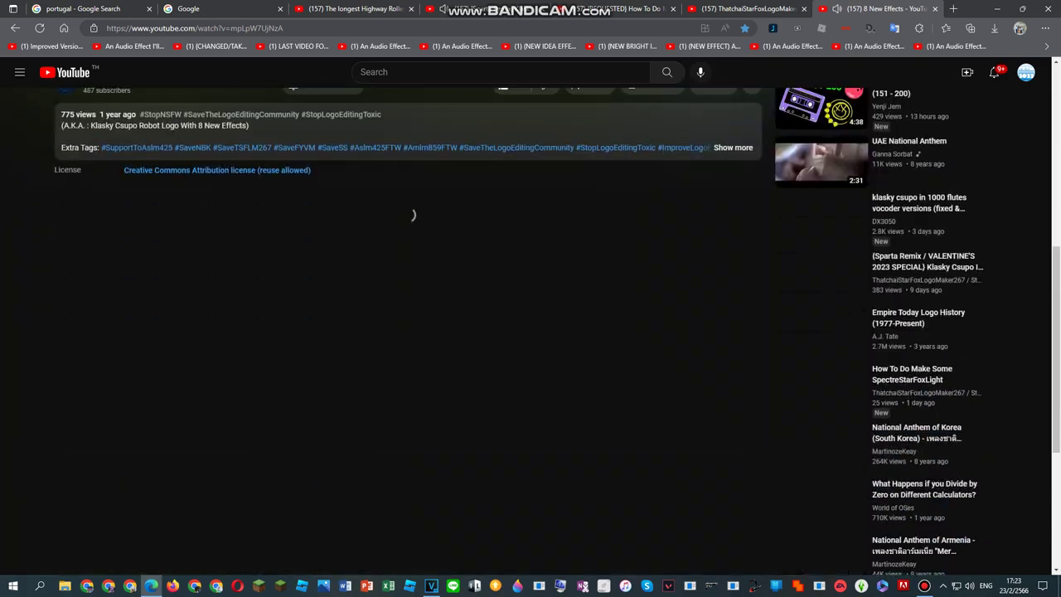
pyautogui.click(732, 148)
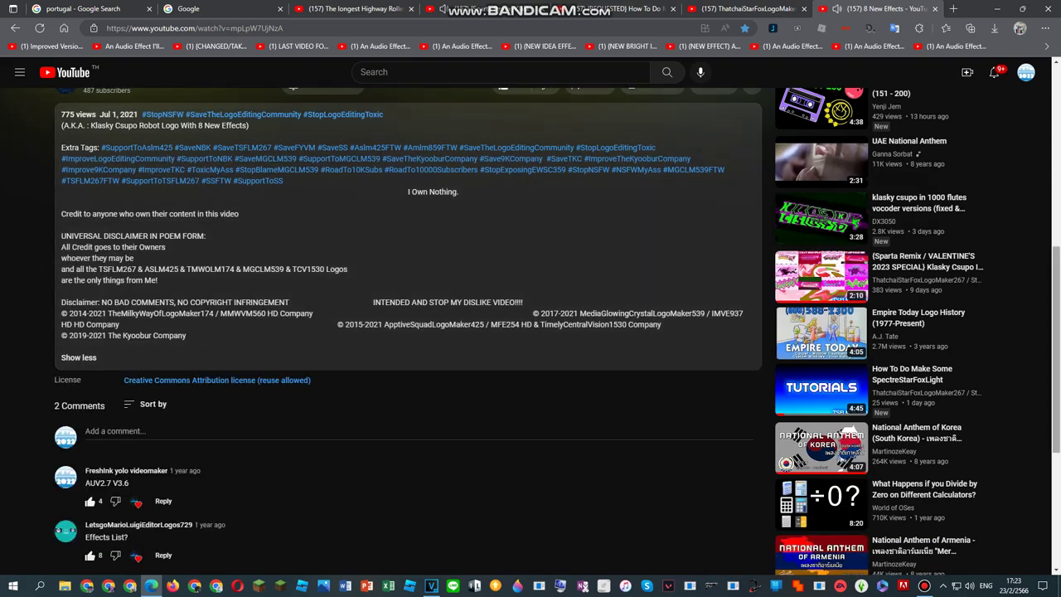
# Return to the 8 New Effects video player and replay the effect section from about 0:31
pyautogui.scroll(-1, 688, 480)
pyautogui.scroll(6, 688, 480)
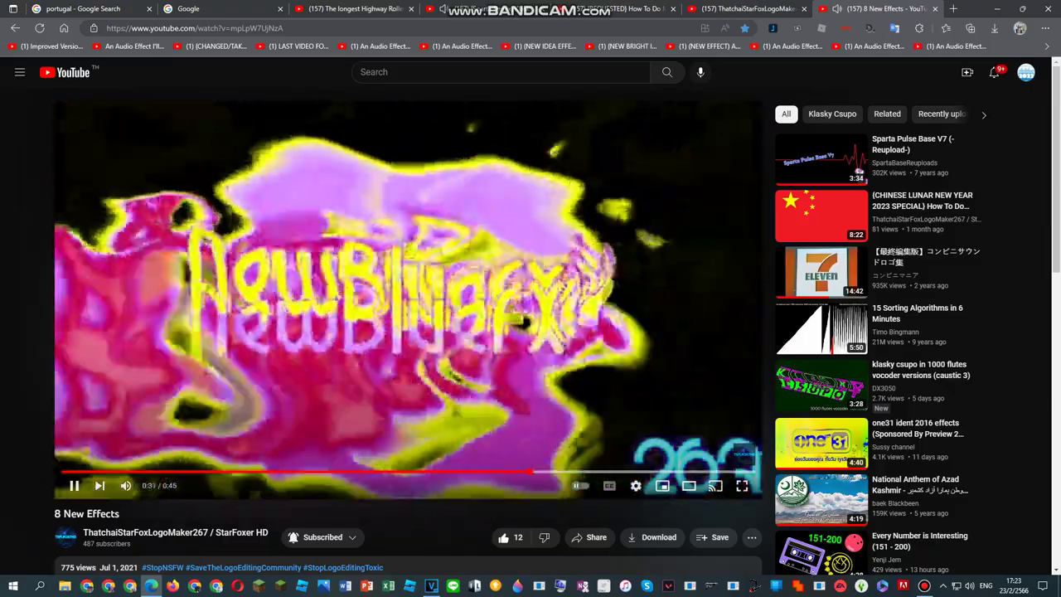
pyautogui.moveTo(431, 586)
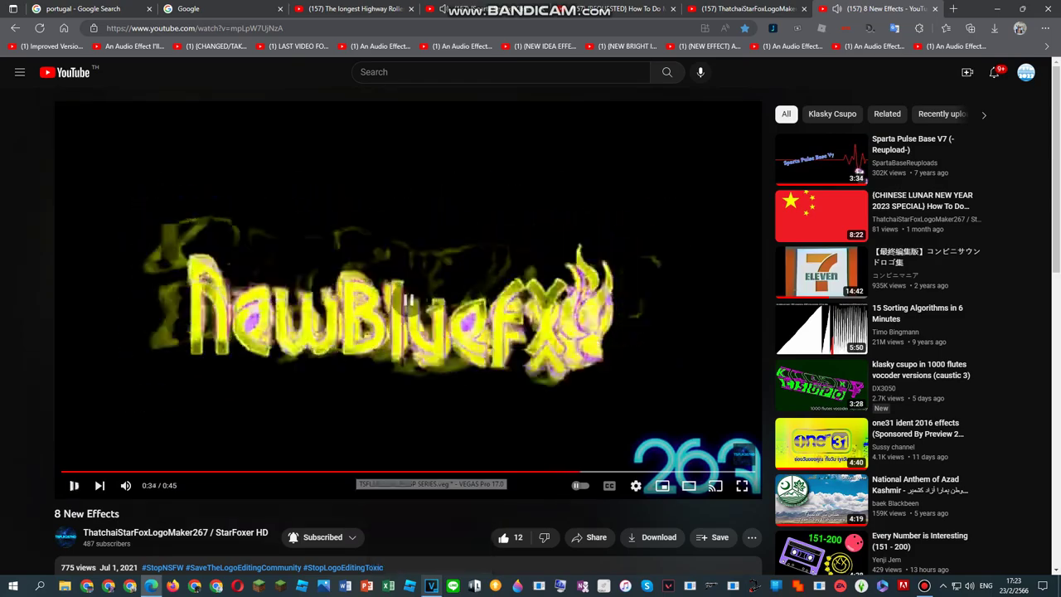
pyautogui.click(547, 472)
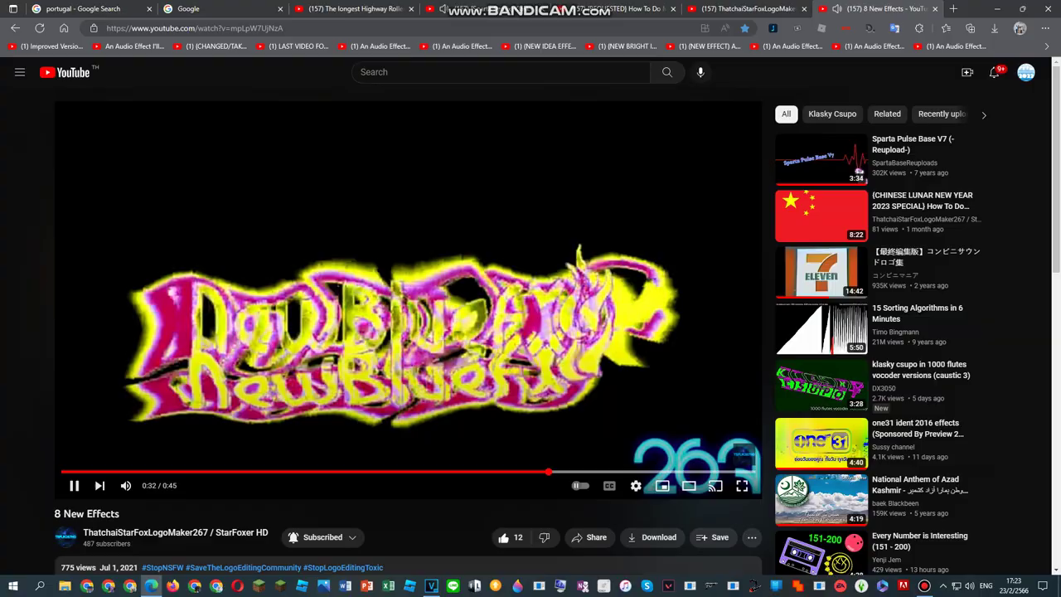
pyautogui.click(534, 472)
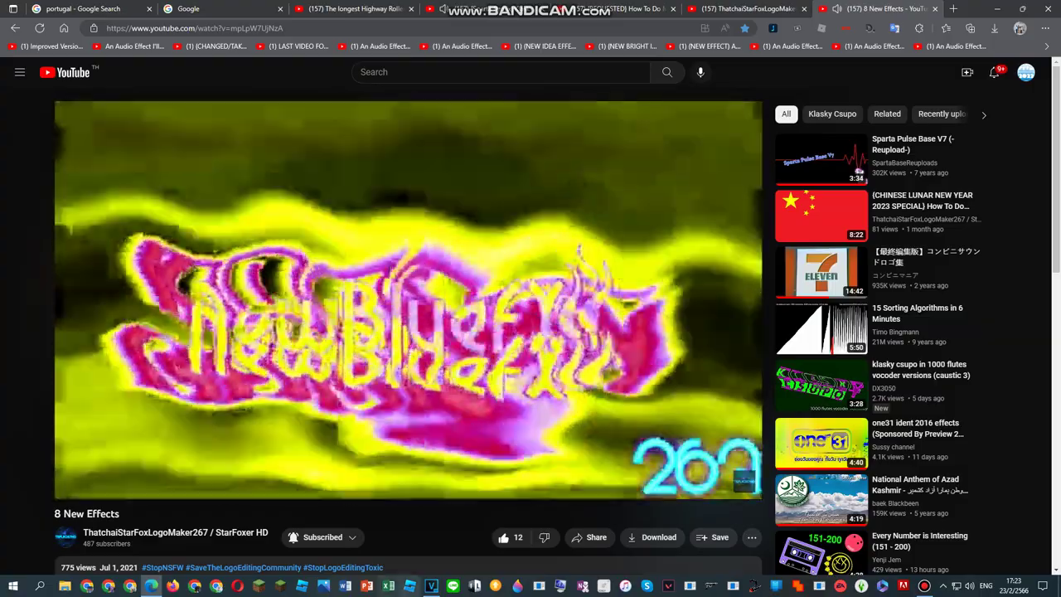
# Switch to VEGAS Pro and open the Video Event FX of the Klasky Csupo video event
pyautogui.click(430, 585)
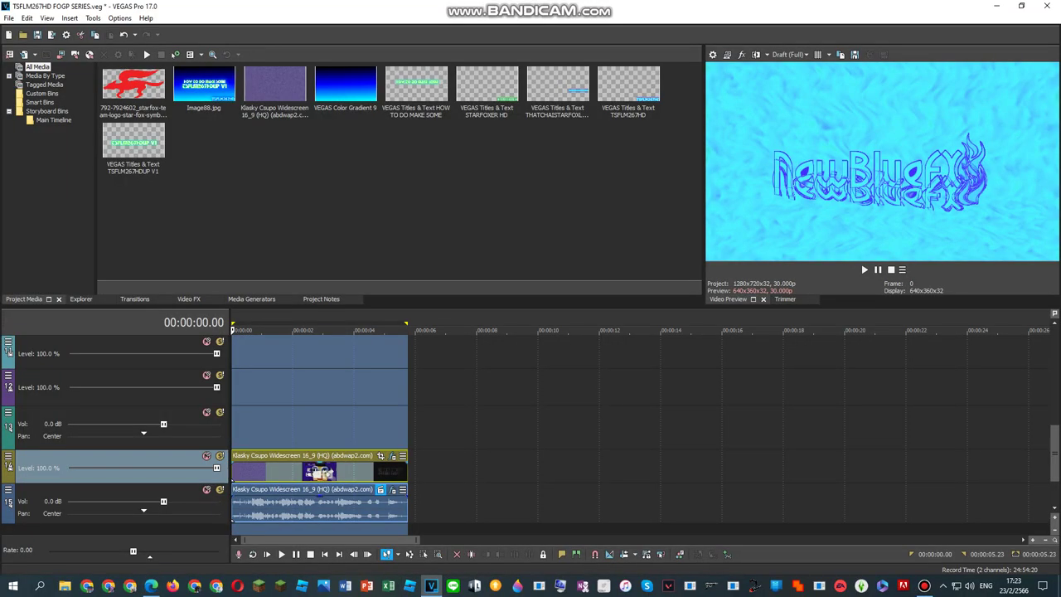
pyautogui.rightClick(364, 470)
pyautogui.click(400, 134)
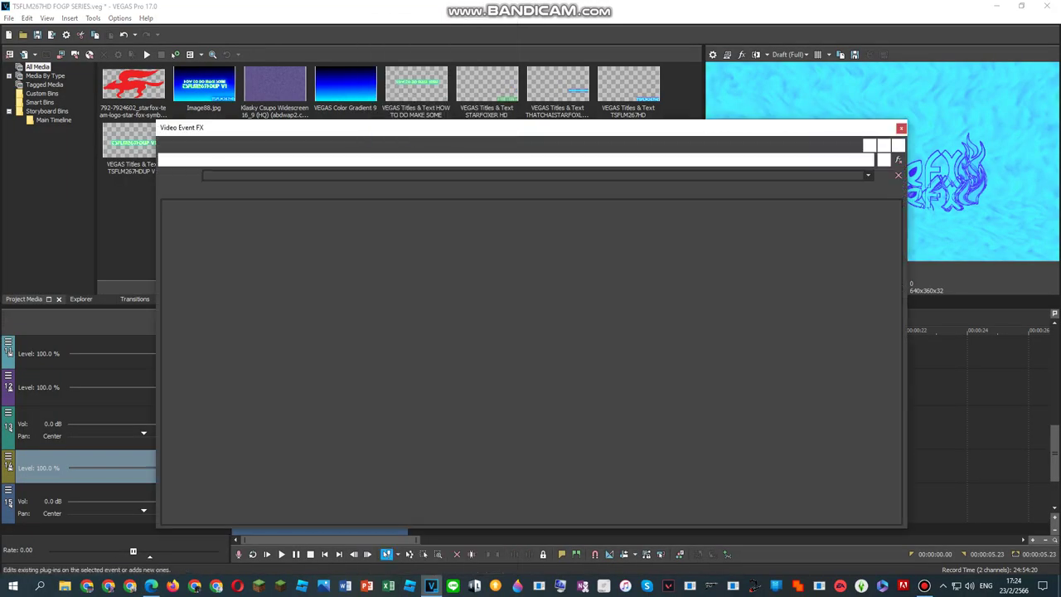
# Try the Videoup V131.7 preset on the Gradient Map effect
pyautogui.click(868, 175)
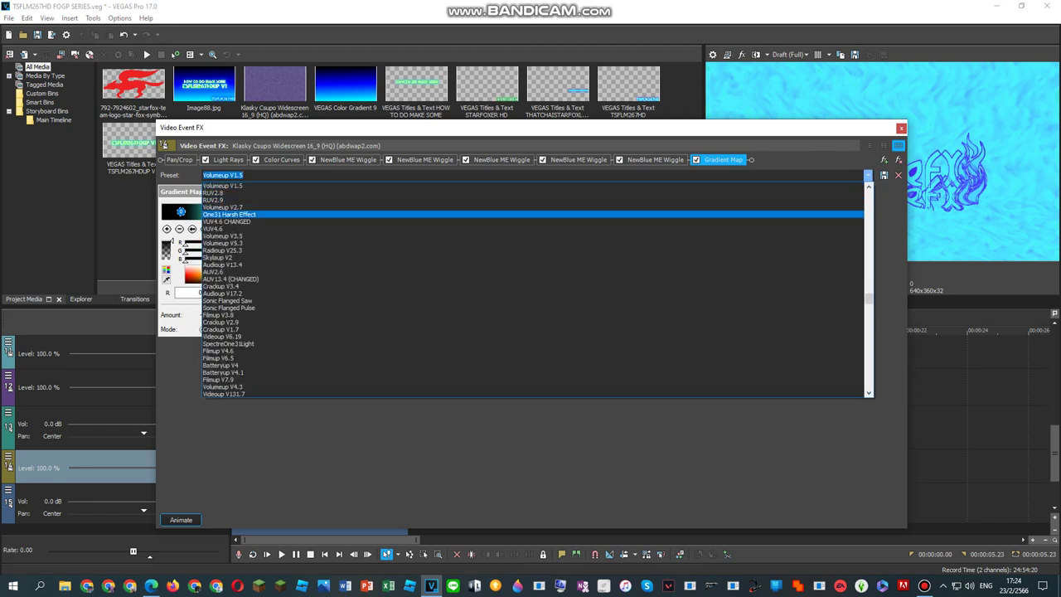
pyautogui.press('Down')
pyautogui.press('Down')
pyautogui.press('Down')
pyautogui.press('Down')
pyautogui.press('Down')
pyautogui.press('Down')
pyautogui.press('Down')
pyautogui.press('Down')
pyautogui.press('Down')
pyautogui.press('Down')
pyautogui.press('Down')
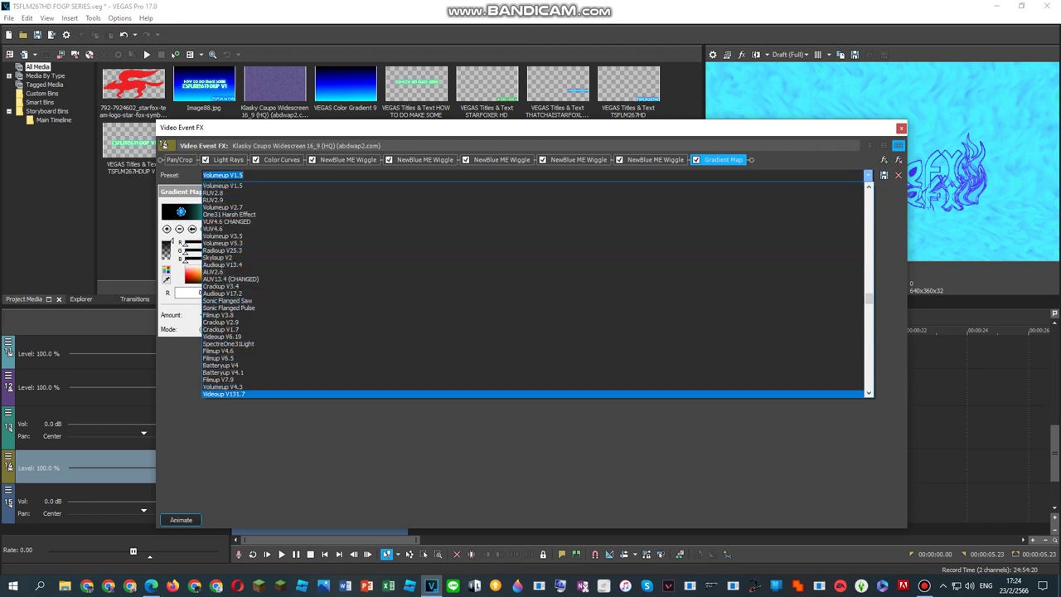
pyautogui.press('Return')
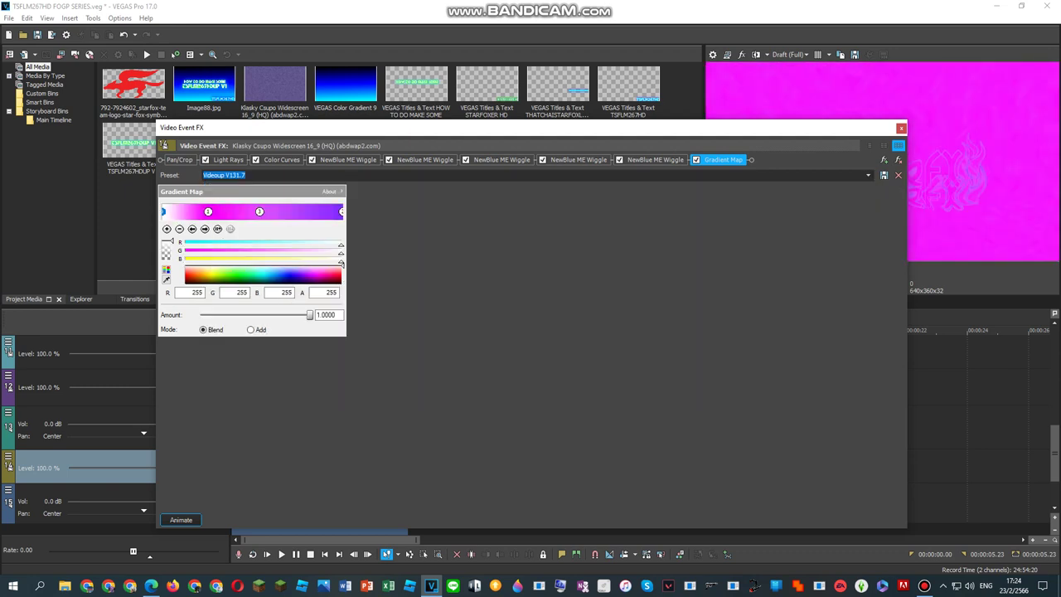
# Look further through the Gradient Map presets and try Volumeup V4.4
pyautogui.hotkey('alt', 'Down')
pyautogui.press('Down')
pyautogui.press('Down')
pyautogui.press('Down')
pyautogui.press('Down')
pyautogui.press('Up')
pyautogui.press('Up')
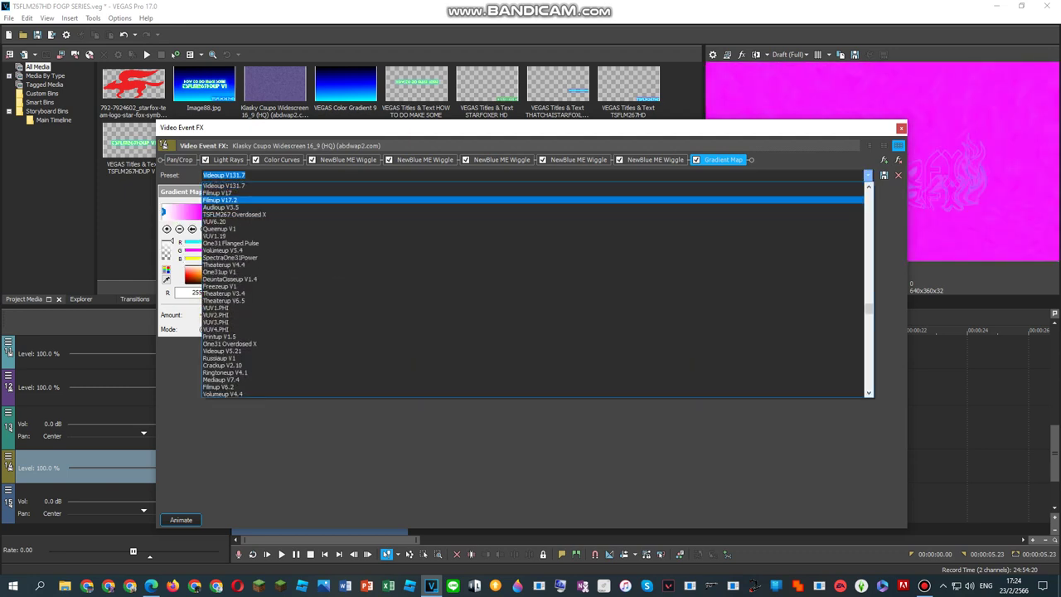
pyautogui.press('Down')
pyautogui.press('Down')
pyautogui.press('Down')
pyautogui.press('Down')
pyautogui.press('Down')
pyautogui.press('Down')
pyautogui.press('Down')
pyautogui.press('Down')
pyautogui.press('Down')
pyautogui.press('Down')
pyautogui.press('Down')
pyautogui.press('Down')
pyautogui.press('Down')
pyautogui.press('Up')
pyautogui.press('Up')
pyautogui.press('Up')
pyautogui.press('Up')
pyautogui.press('Up')
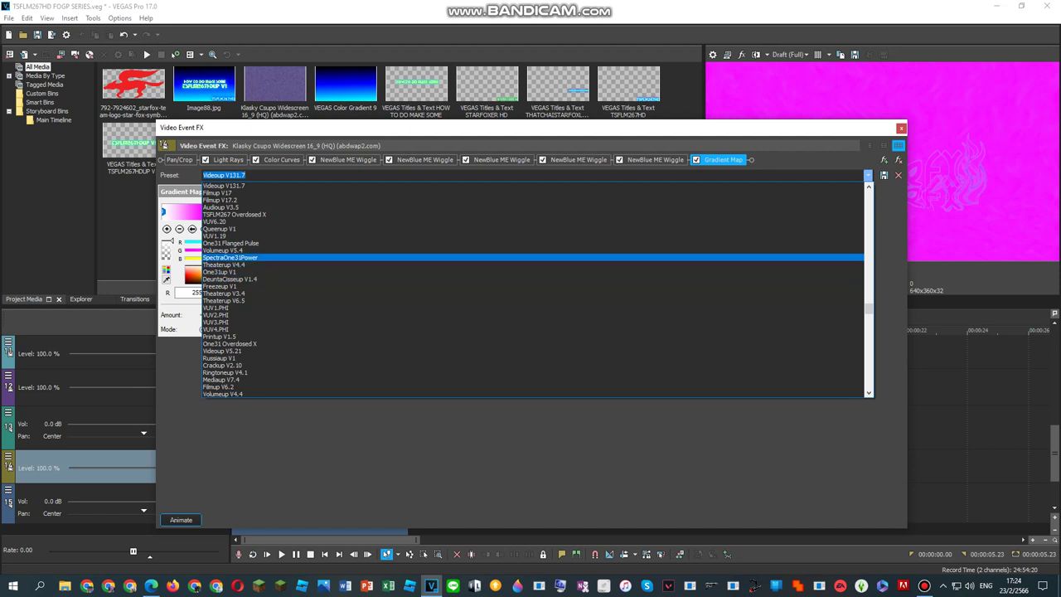
pyautogui.press('Down')
pyautogui.press('Down')
pyautogui.press('Down')
pyautogui.press('Down')
pyautogui.press('Down')
pyautogui.press('Down')
pyautogui.press('Down')
pyautogui.press('Down')
pyautogui.press('Down')
pyautogui.press('Down')
pyautogui.press('Down')
pyautogui.press('Down')
pyautogui.press('Down')
pyautogui.press('Down')
pyautogui.press('Down')
pyautogui.press('Down')
pyautogui.press('Down')
pyautogui.press('Down')
pyautogui.press('Down')
pyautogui.press('Return')
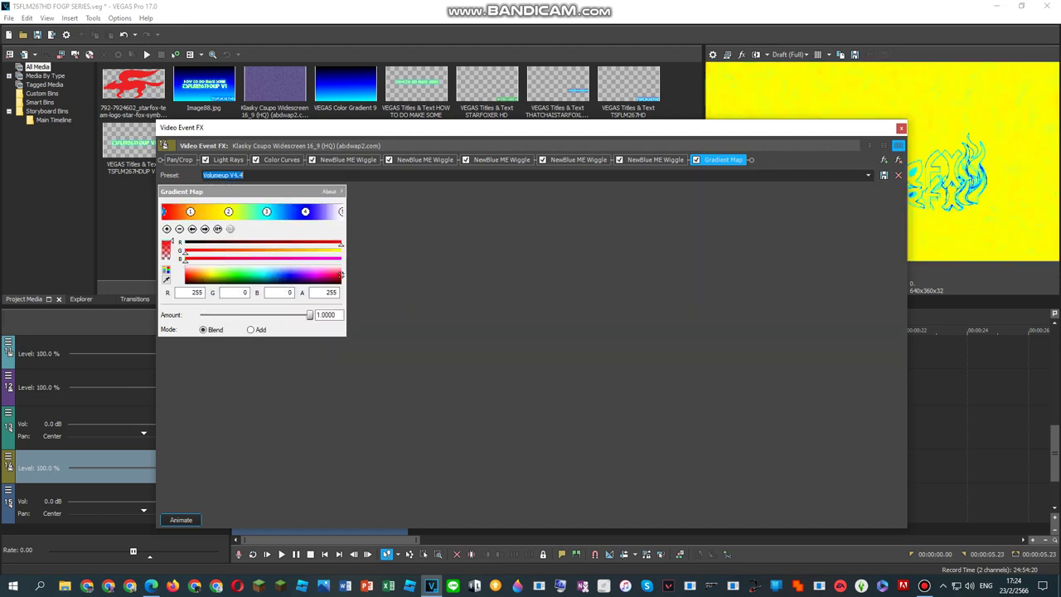
# Continue through the Gradient Map presets and try Volumeup V2.8
pyautogui.hotkey('alt', 'Down')
pyautogui.press('Down')
pyautogui.press('Down')
pyautogui.press('Down')
pyautogui.press('Down')
pyautogui.press('Down')
pyautogui.press('Down')
pyautogui.press('Down')
pyautogui.press('Down')
pyautogui.press('Down')
pyautogui.press('Down')
pyautogui.press('Down')
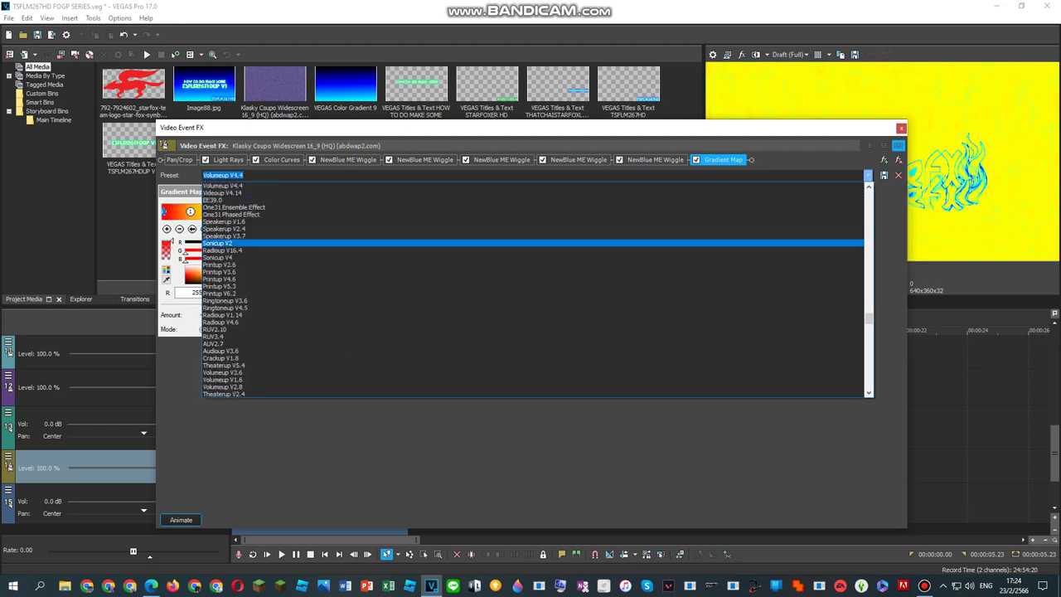
pyautogui.press('Down')
pyautogui.press('Down')
pyautogui.press('Up')
pyautogui.press('Up')
pyautogui.press('Up')
pyautogui.press('Up')
pyautogui.press('Up')
pyautogui.press('Up')
pyautogui.press('Up')
pyautogui.press('Up')
pyautogui.press('Down')
pyautogui.press('Down')
pyautogui.press('Down')
pyautogui.press('Down')
pyautogui.press('Down')
pyautogui.press('Down')
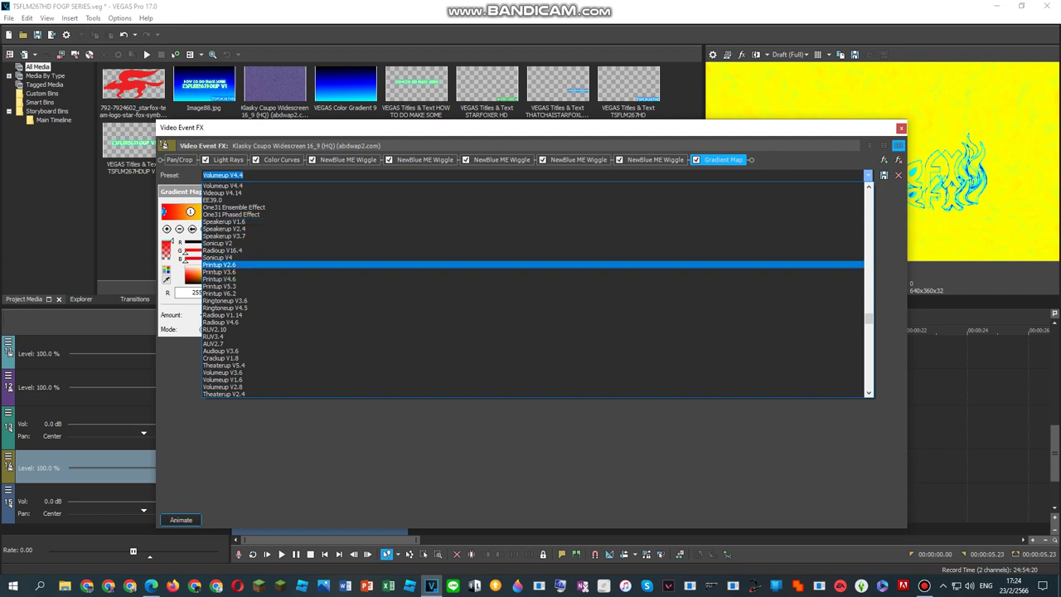
pyautogui.press('Down')
pyautogui.press('Down')
pyautogui.press('Down')
pyautogui.press('Down')
pyautogui.press('Down')
pyautogui.press('Down')
pyautogui.press('Down')
pyautogui.press('Down')
pyautogui.press('Down')
pyautogui.press('Down')
pyautogui.press('Down')
pyautogui.press('Down')
pyautogui.press('Down')
pyautogui.press('Down')
pyautogui.press('Down')
pyautogui.press('Down')
pyautogui.press('Down')
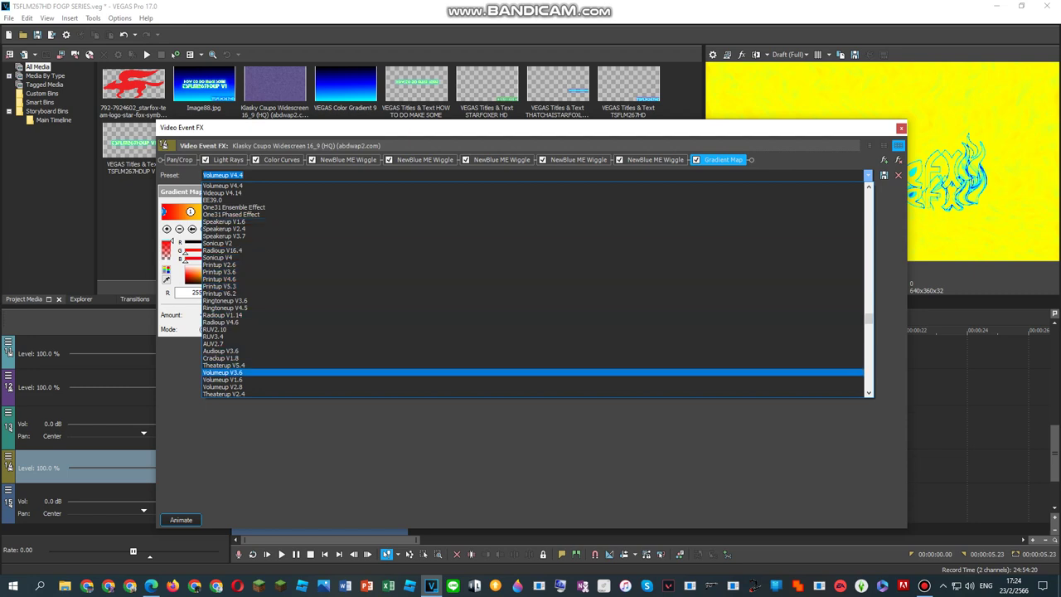
pyautogui.press('Return')
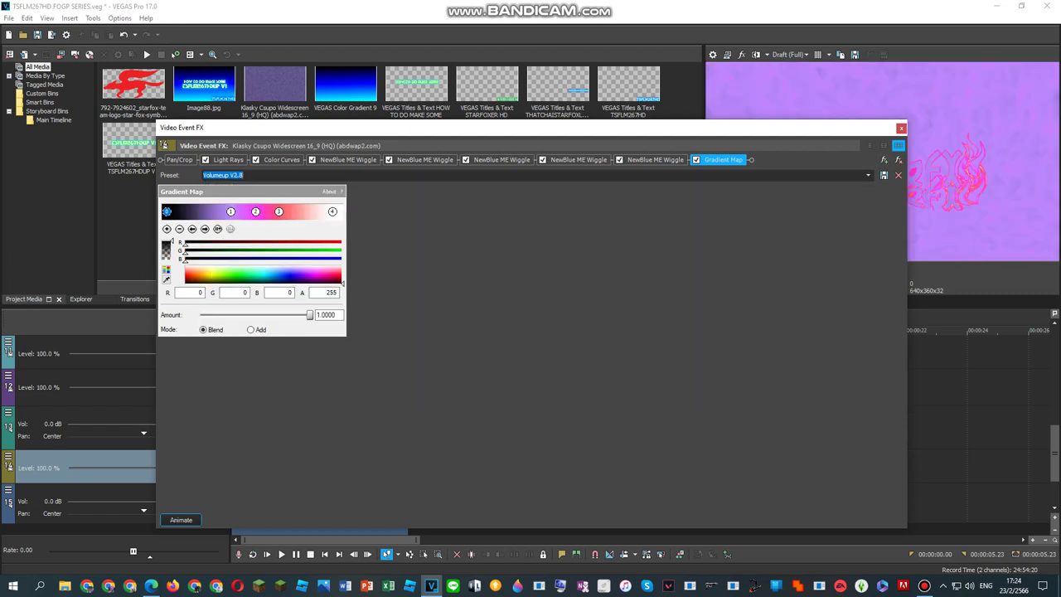
# Apply the Volumeup V1.6 preset to the Gradient Map effect
pyautogui.click(868, 175)
pyautogui.press('Up')
pyautogui.press('Down')
pyautogui.press('Down')
pyautogui.press('Down')
pyautogui.press('Down')
pyautogui.press('Up')
pyautogui.press('Up')
pyautogui.press('Up')
pyautogui.press('Up')
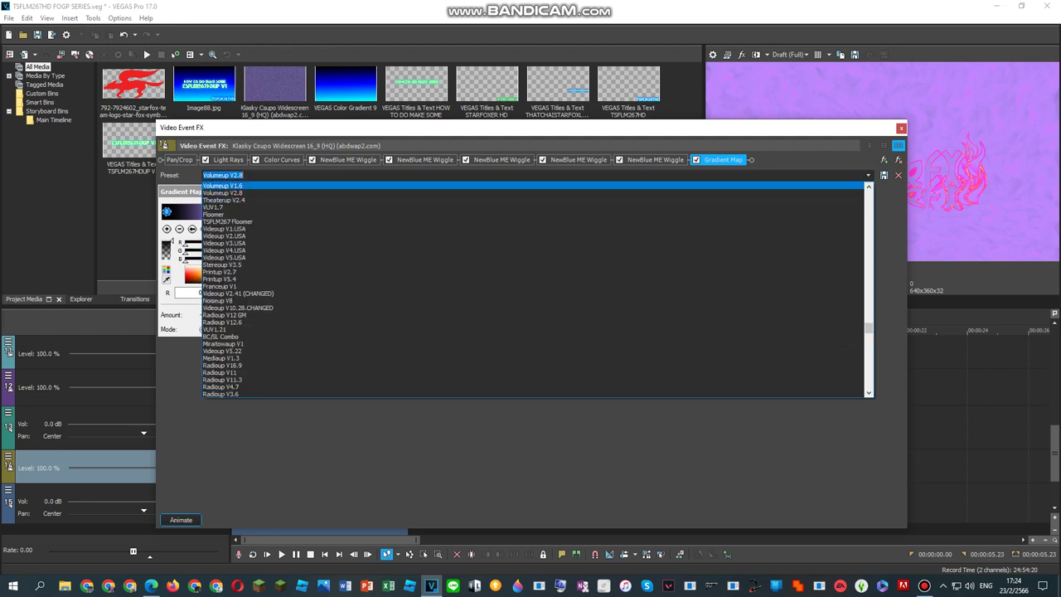
pyautogui.press('Return')
# Step through the color points of the Volumeup V1.6 gradient and close the video effects window
pyautogui.hotkey('alt', 'Tab')
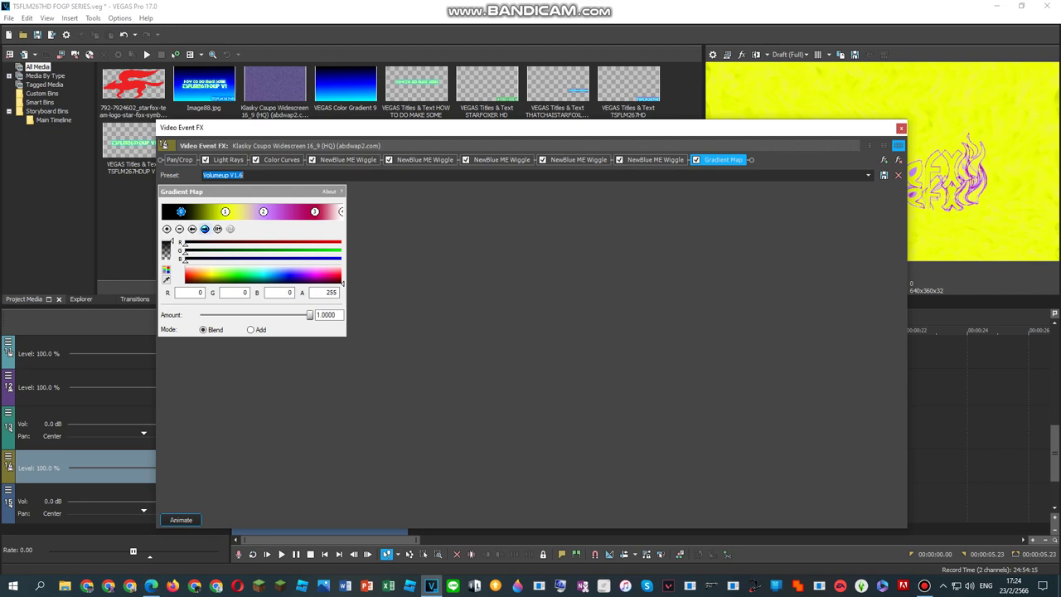
pyautogui.click(205, 229)
pyautogui.click(205, 229)
pyautogui.click(204, 229)
pyautogui.click(205, 229)
pyautogui.click(901, 127)
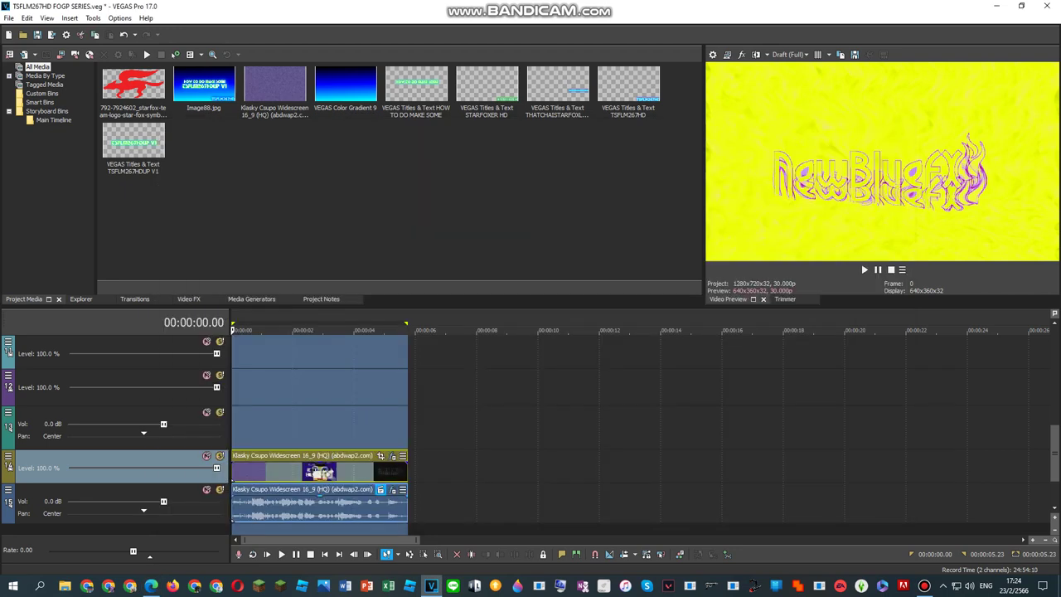
# Open the Audio Event FX of the Klasky Csupo audio event and briefly play it through the Vocodex chain
pyautogui.rightClick(349, 515)
pyautogui.click(383, 130)
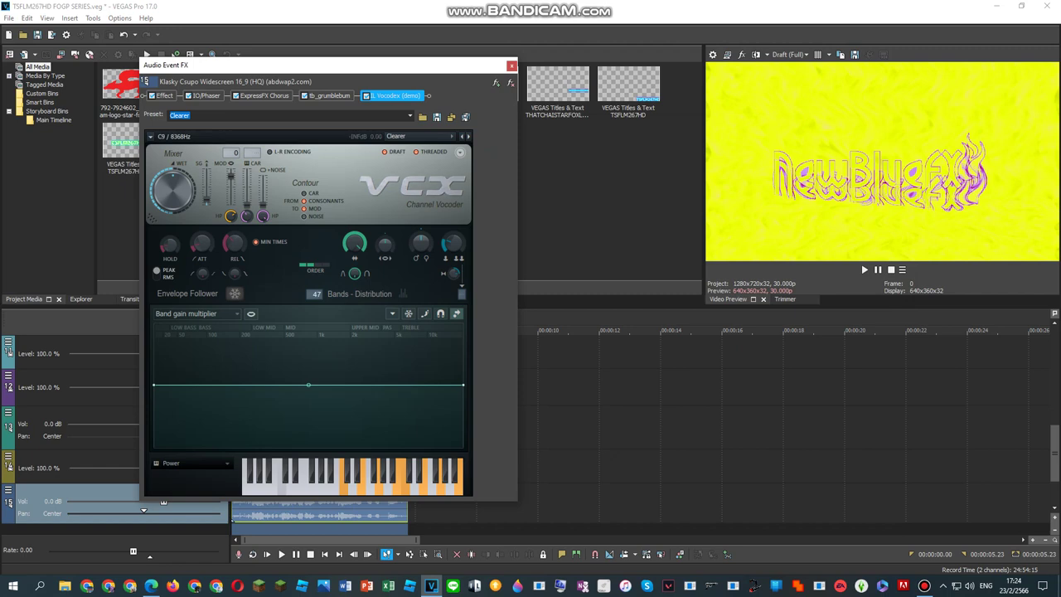
pyautogui.press('space')
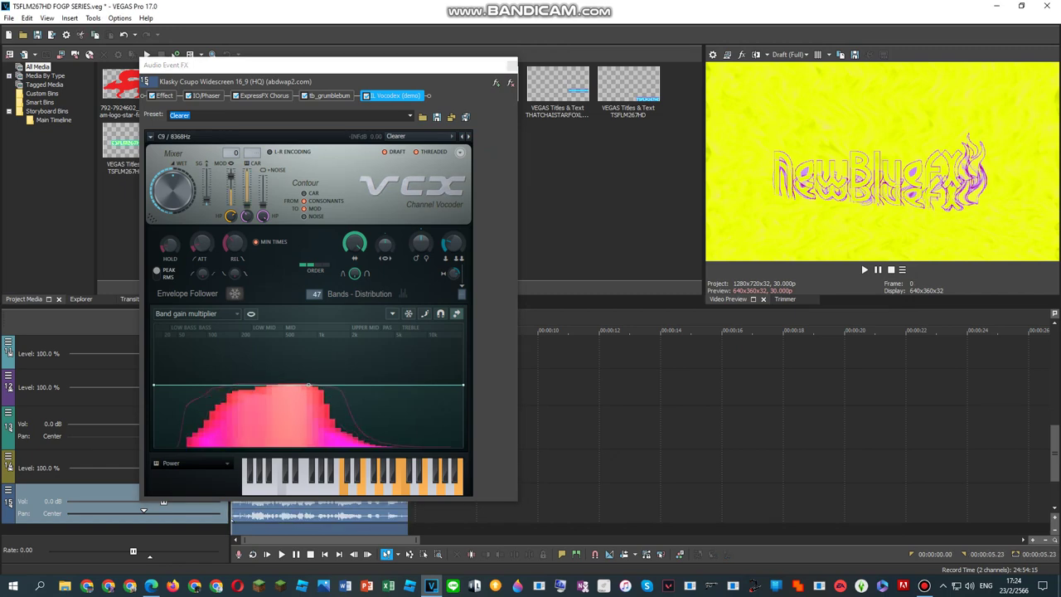
pyautogui.press('space')
# Switch to the browser and replay the 8 New Effects video from an earlier point as a reference
pyautogui.click(151, 585)
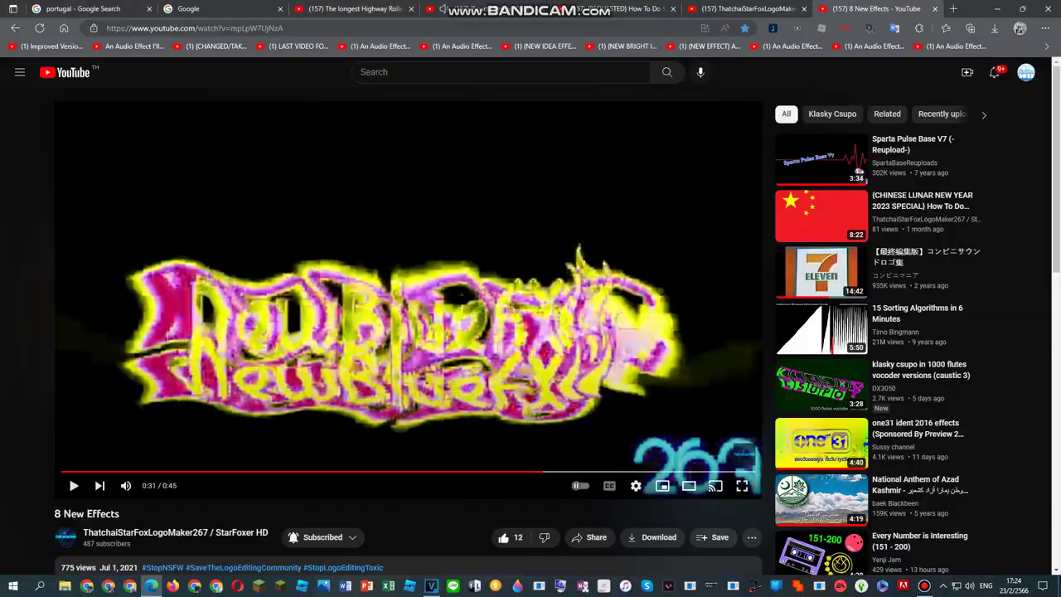
pyautogui.press('space')
pyautogui.click(495, 472)
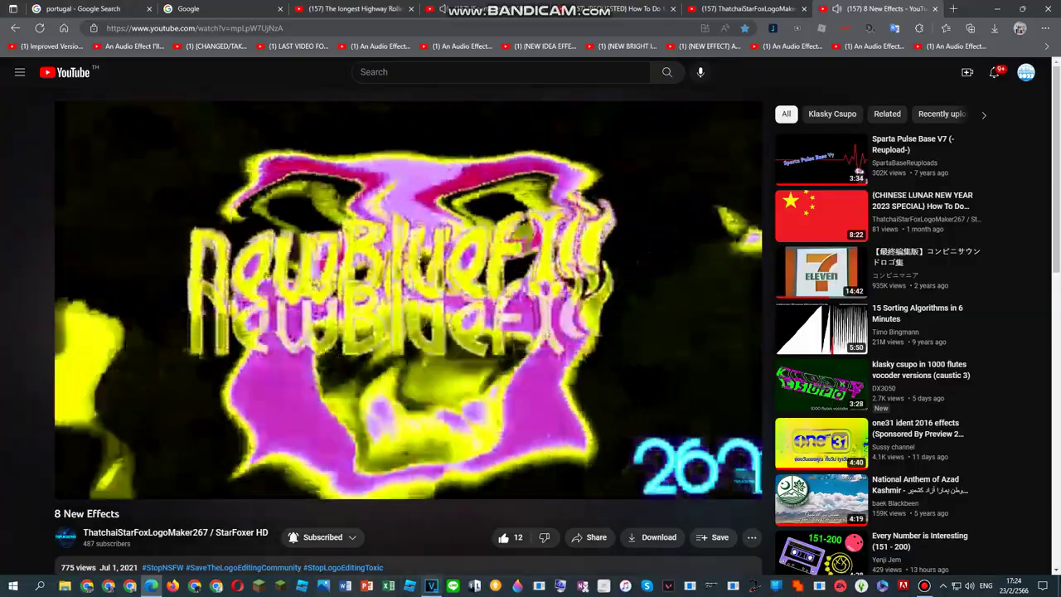
# Switch back to VEGAS Pro and play the project preview to compare it with the reference video
pyautogui.click(431, 585)
pyautogui.click(423, 489)
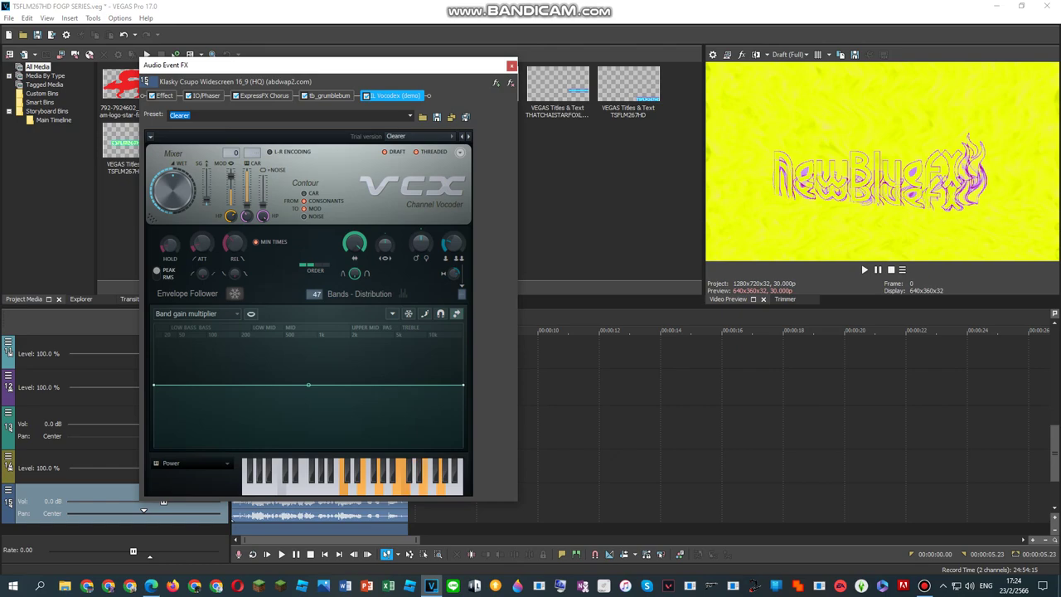
pyautogui.press('space')
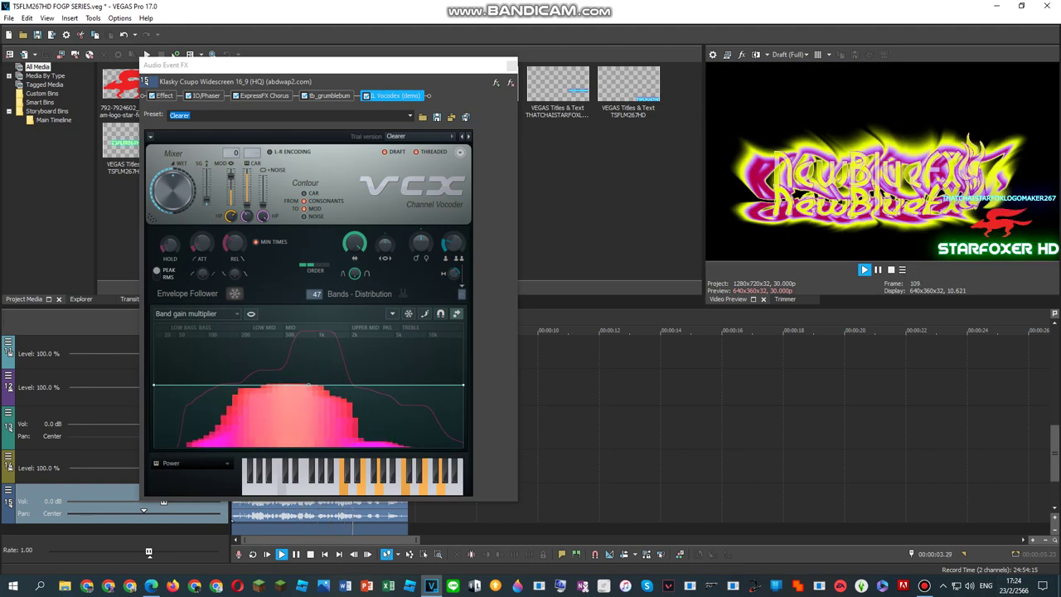
pyautogui.click(861, 264)
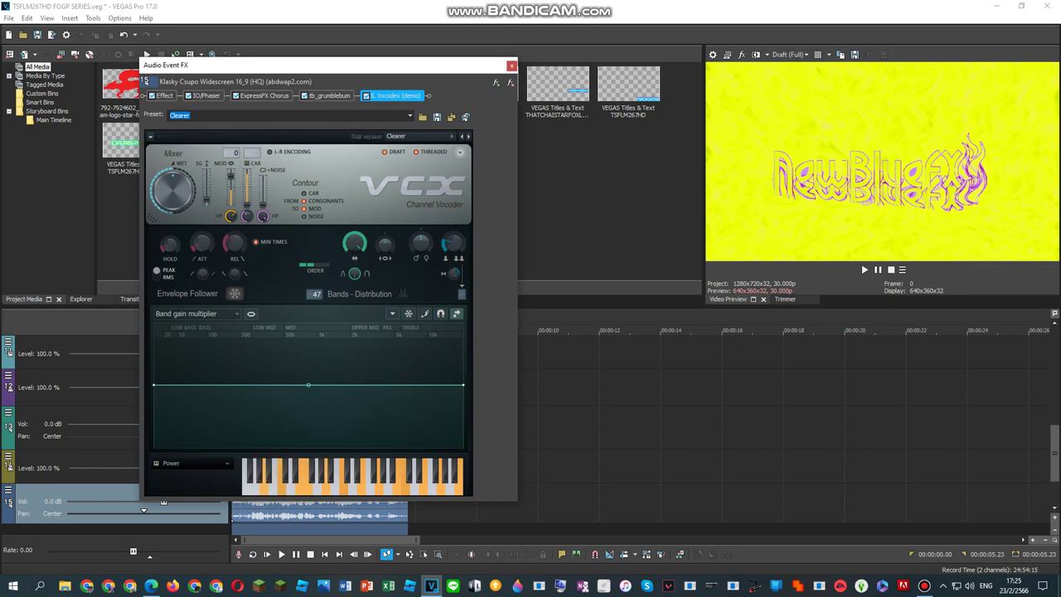
pyautogui.click(862, 265)
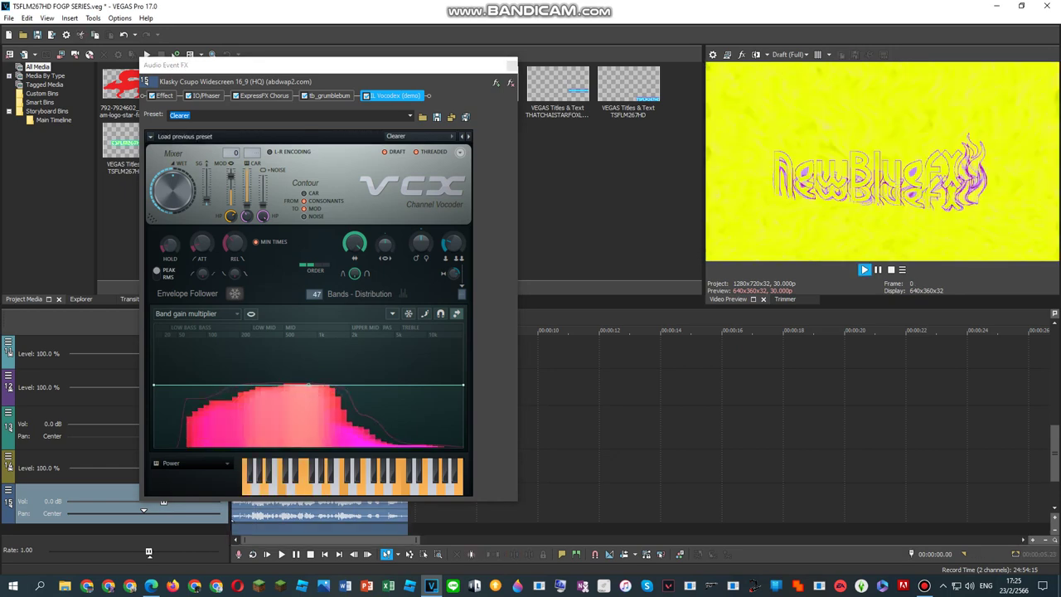
# Close the audio effects window and load the Volumeup V1 filter package into the Klasky Csupo clip's Video Event FX chain
pyautogui.click(511, 66)
pyautogui.rightClick(357, 471)
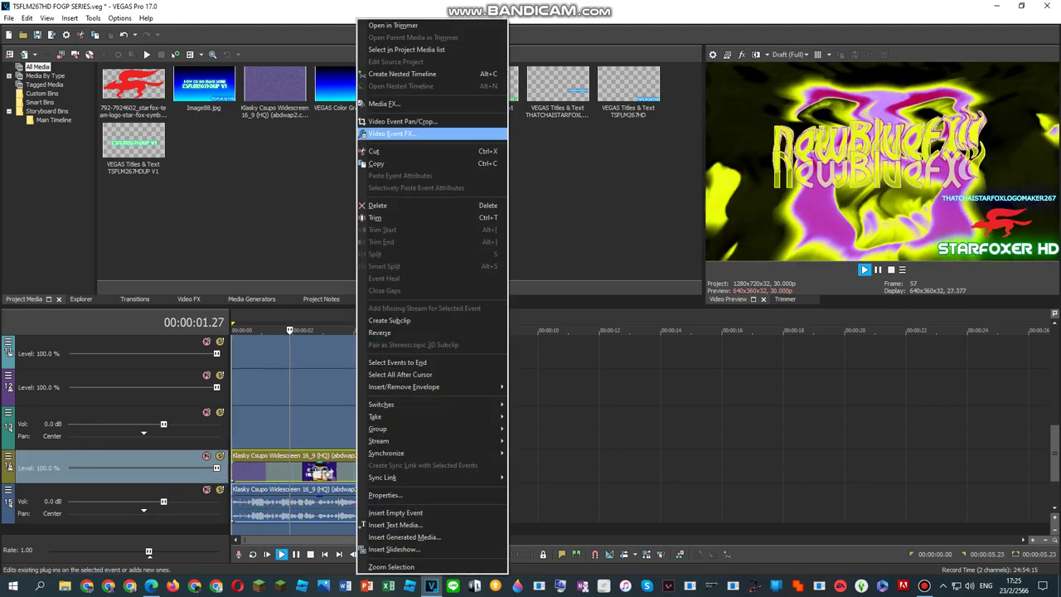
pyautogui.click(392, 133)
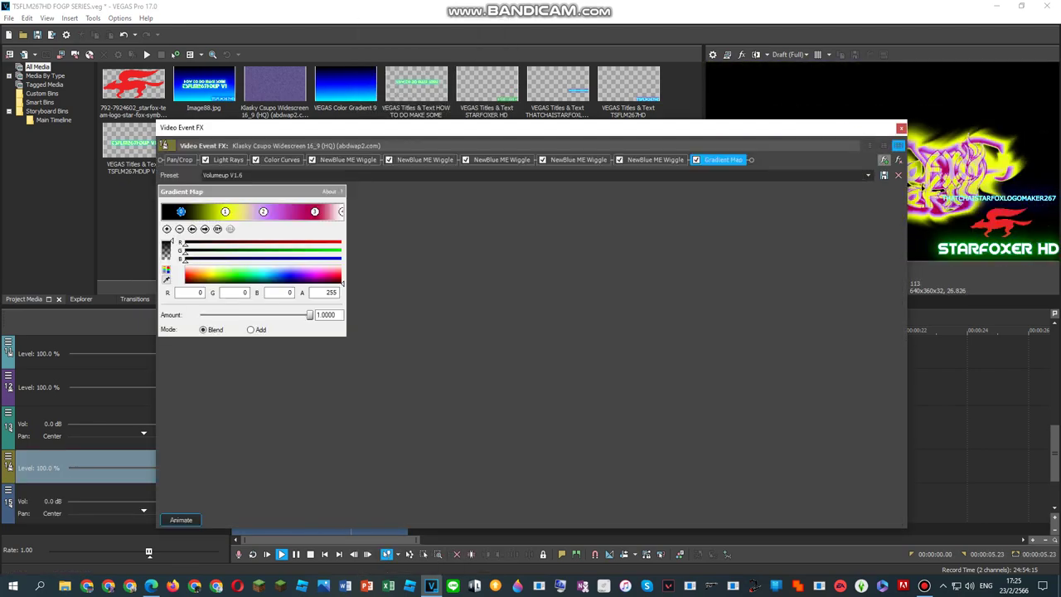
pyautogui.click(884, 160)
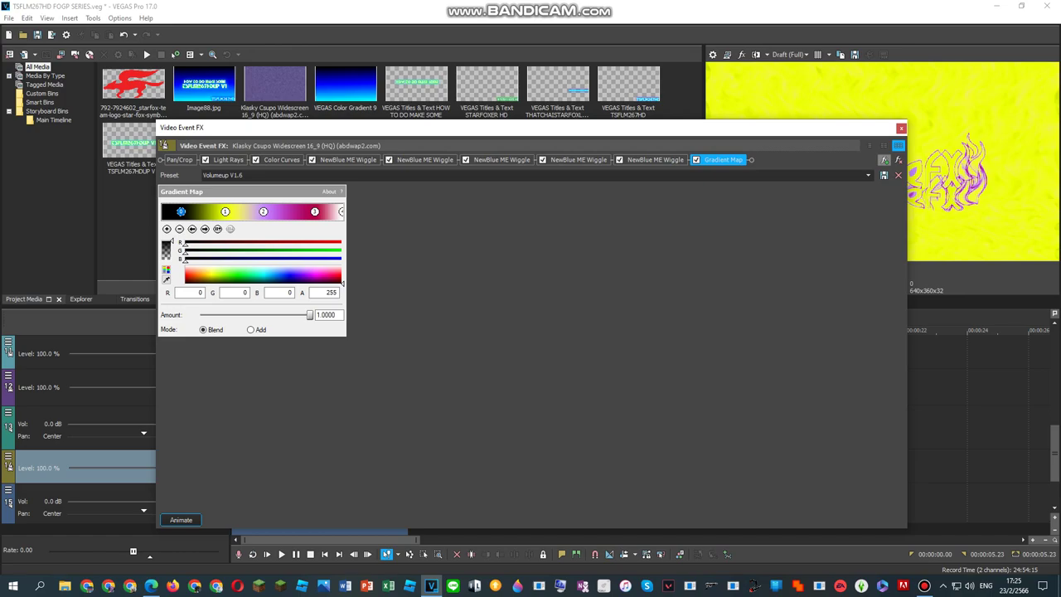
pyautogui.click(884, 159)
pyautogui.moveTo(924, 585)
pyautogui.moveTo(922, 530)
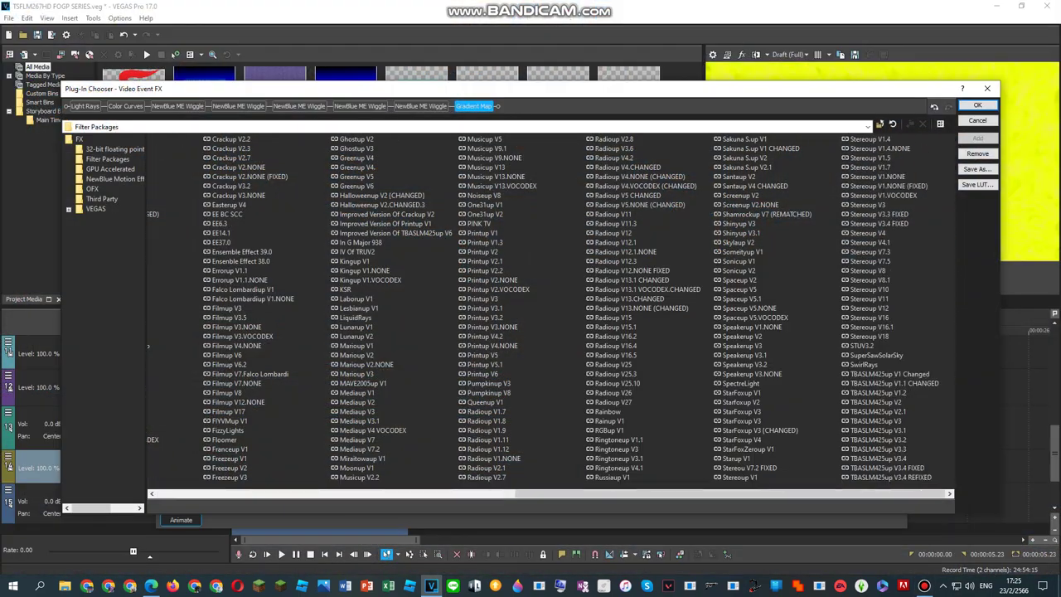
pyautogui.hscroll(5, 551, 309)
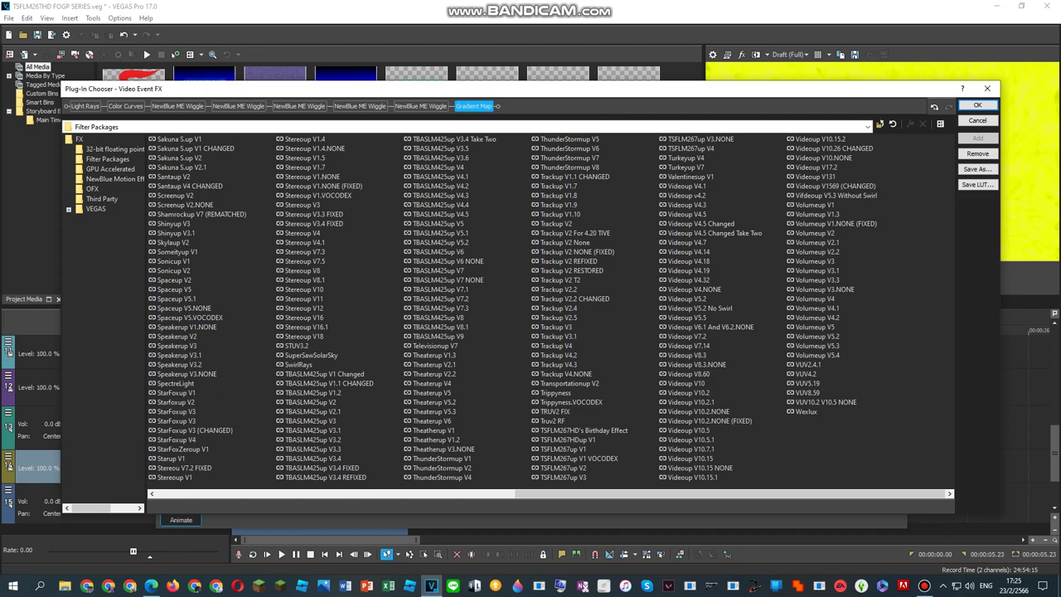
pyautogui.click(835, 224)
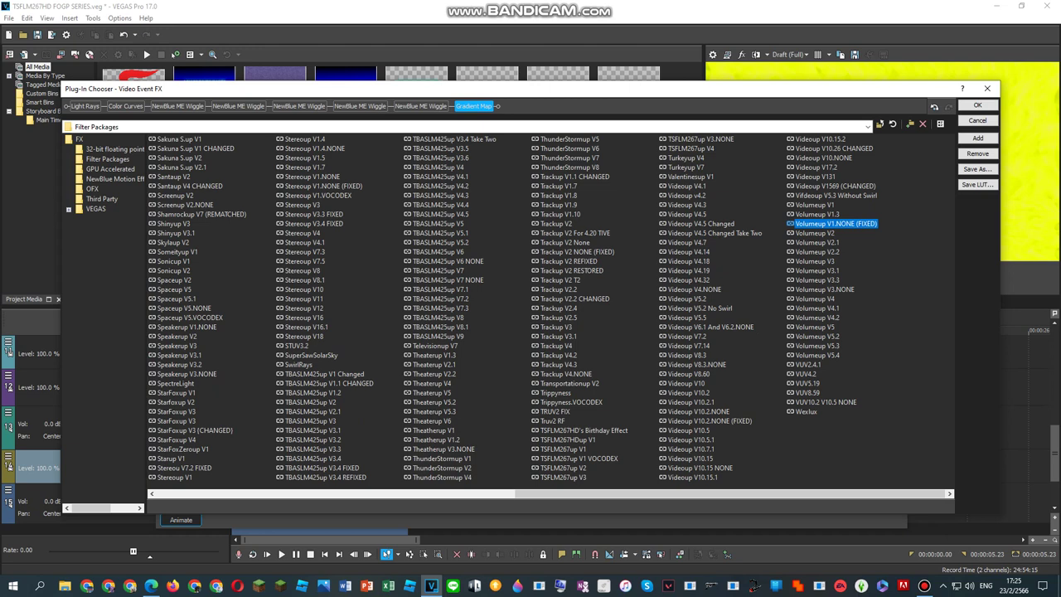
pyautogui.doubleClick(815, 205)
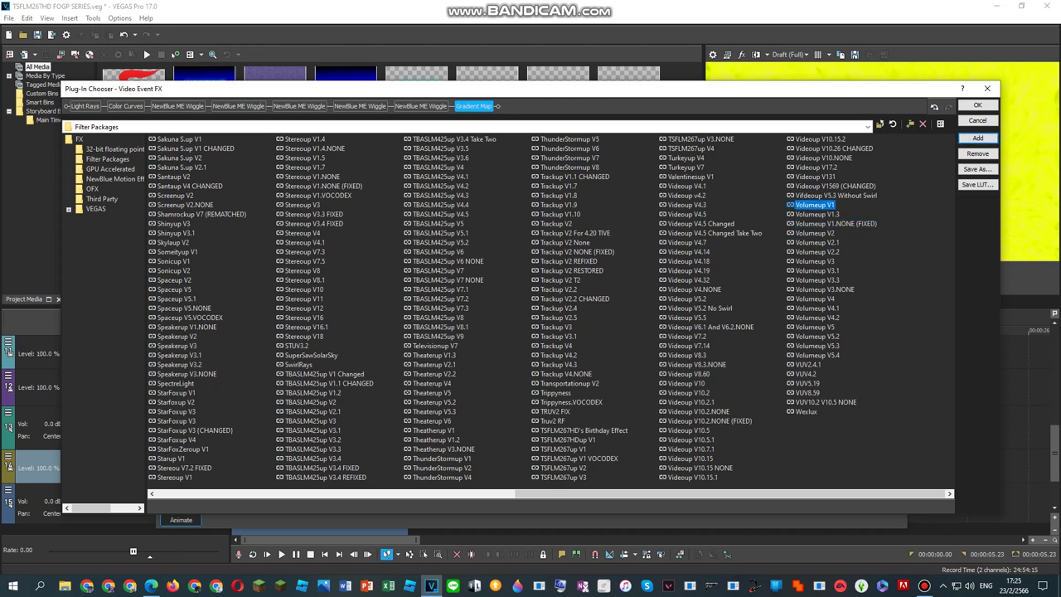
pyautogui.click(978, 105)
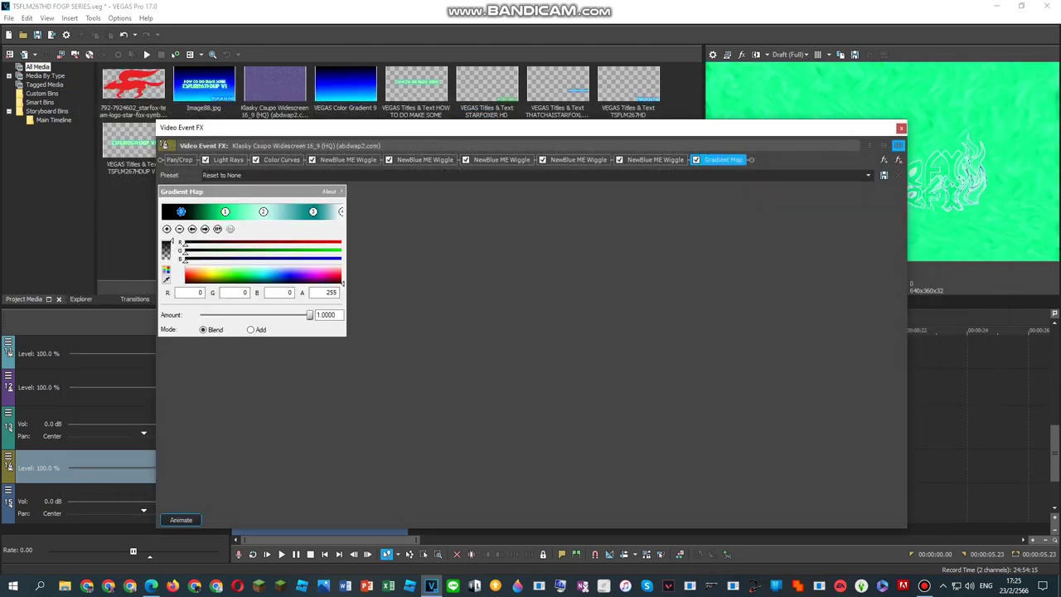
# Apply the Volumeup V1.7 preset to the Gradient Map effect and step through its gradient colour points
pyautogui.click(867, 175)
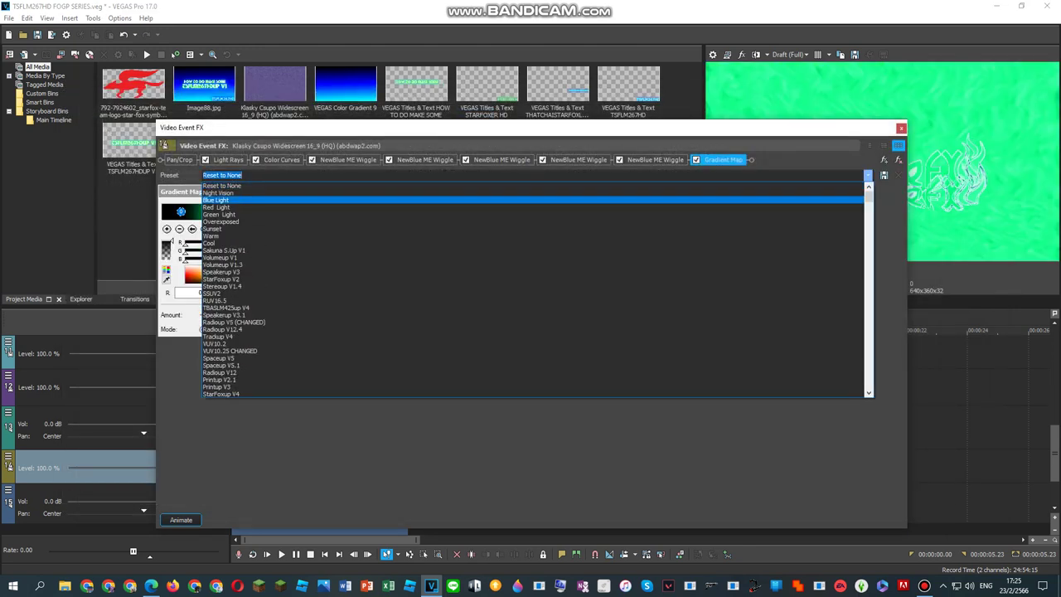
pyautogui.scroll(-10, 534, 290)
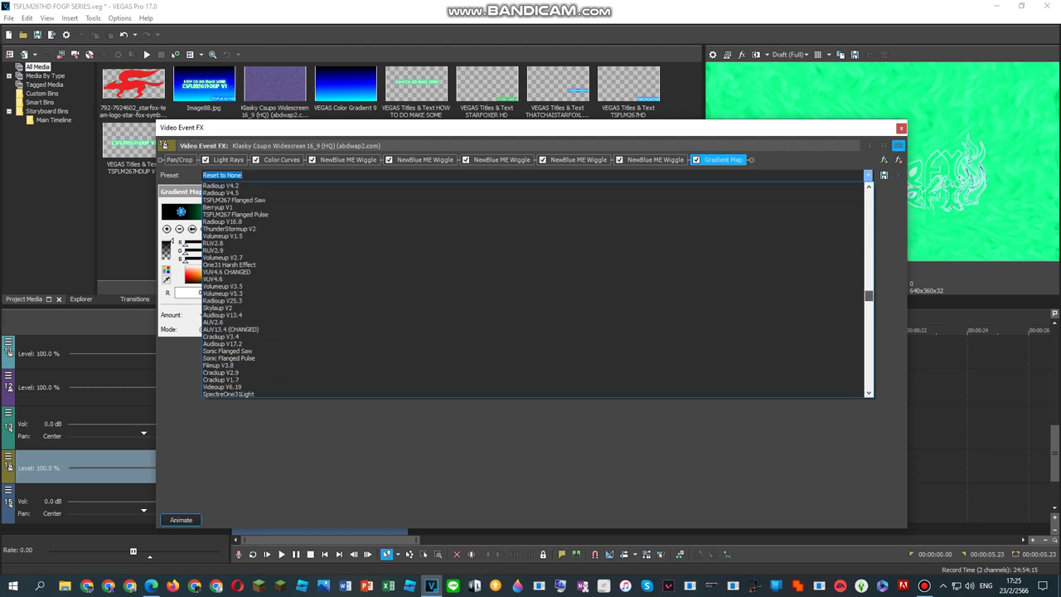
pyautogui.scroll(-8, 534, 290)
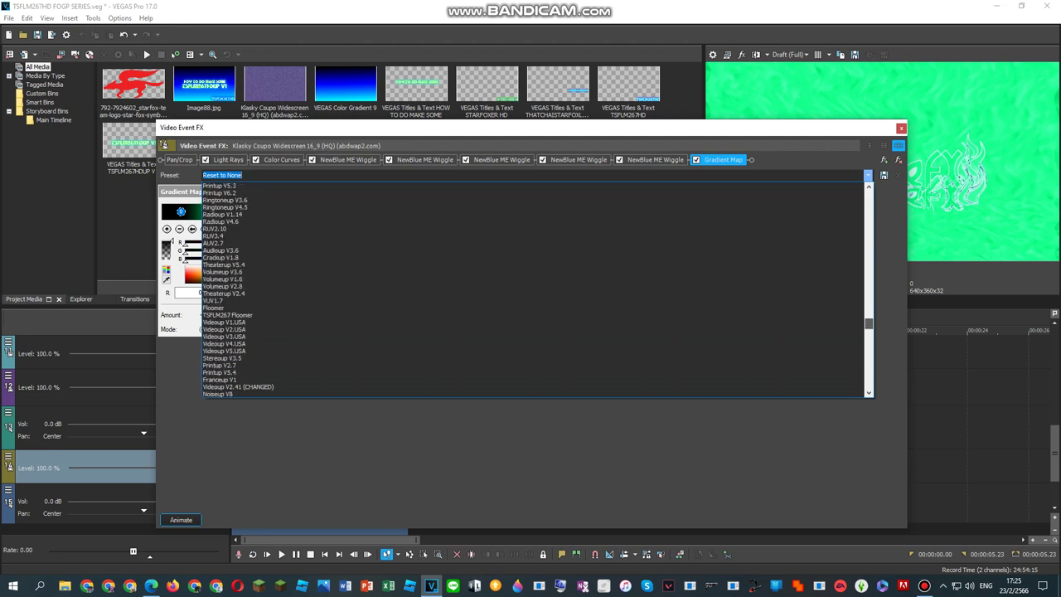
pyautogui.scroll(-9, 535, 290)
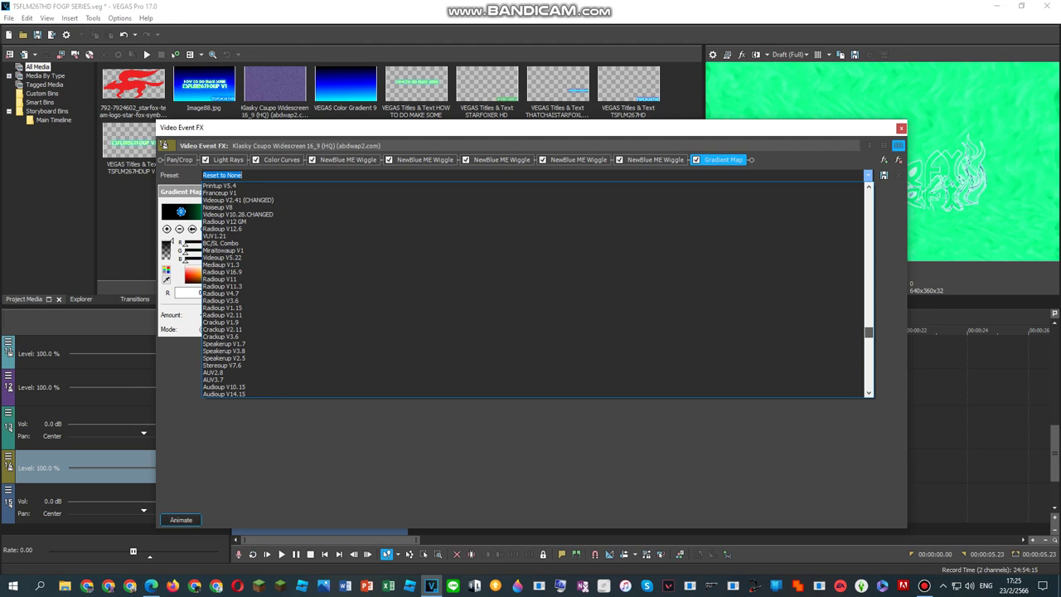
pyautogui.scroll(-5, 534, 290)
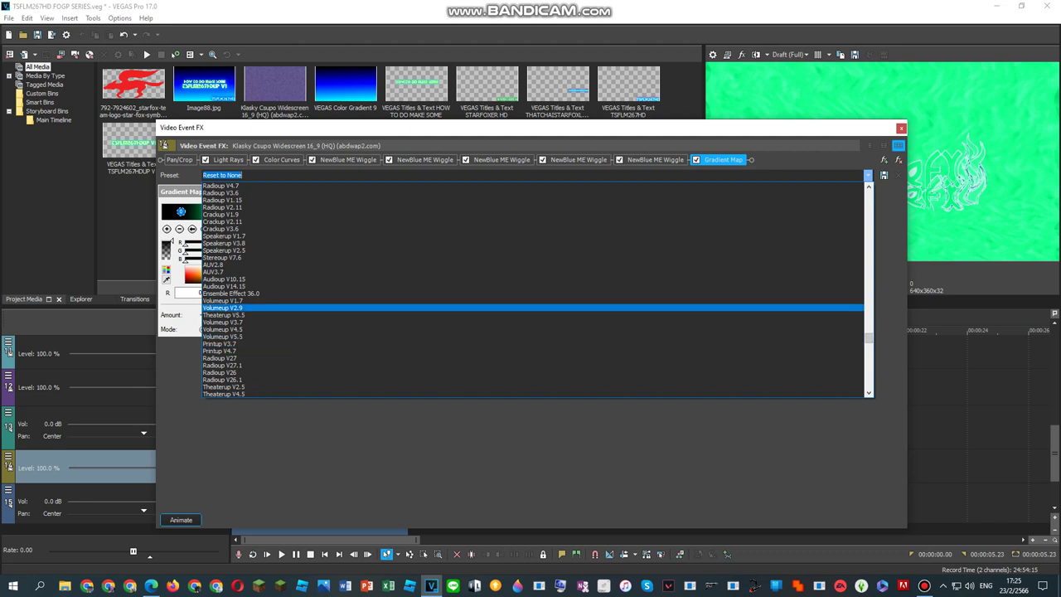
pyautogui.click(332, 301)
pyautogui.click(205, 229)
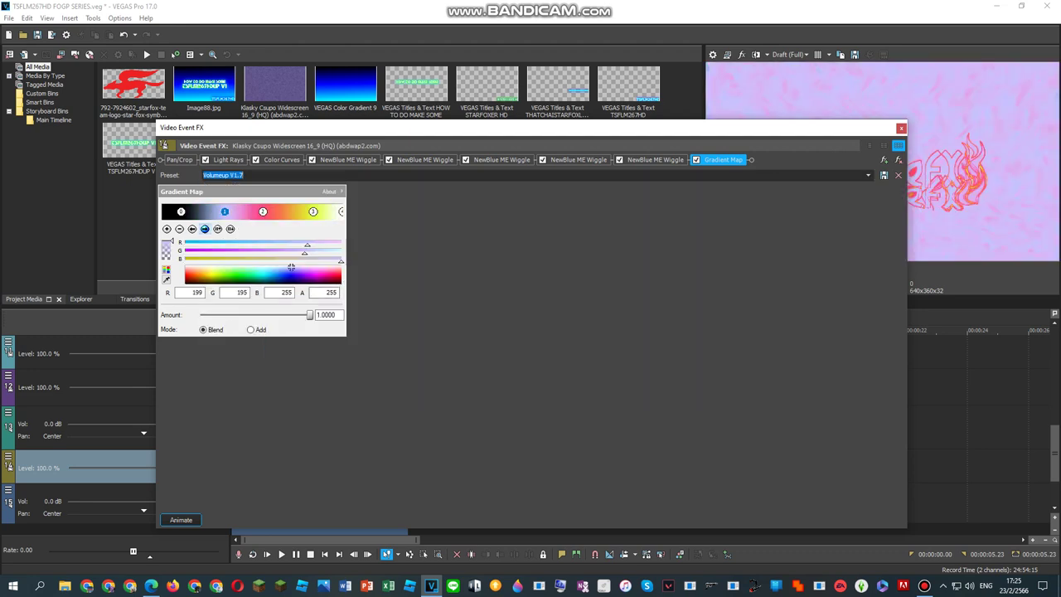
pyautogui.click(204, 228)
pyautogui.click(204, 228)
pyautogui.click(205, 228)
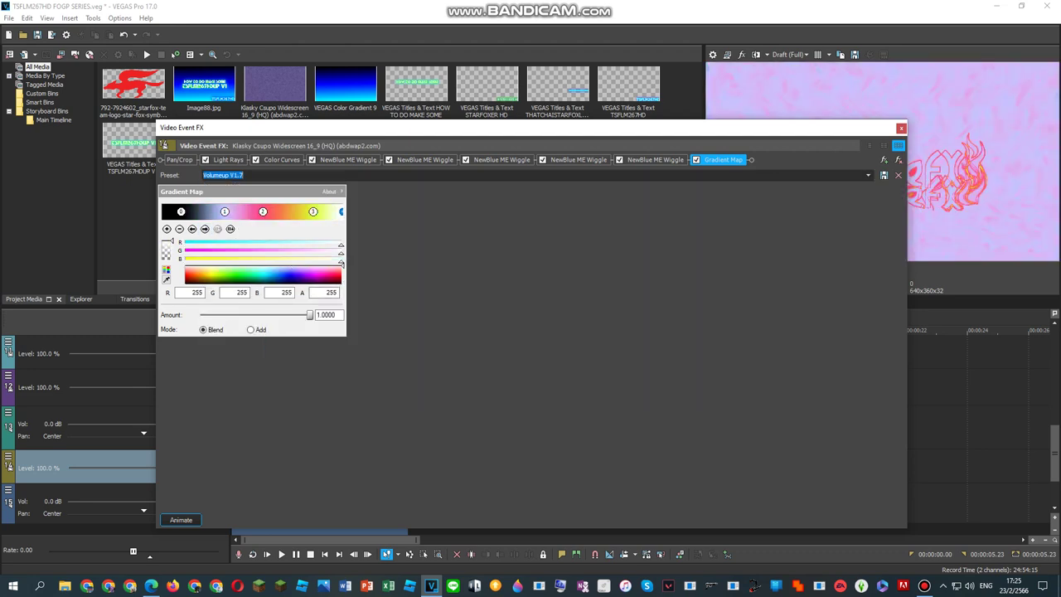
# Apply the Volumeup V1.7 A preset to the first NewBlue ME Wiggle effect in the chain
pyautogui.click(348, 160)
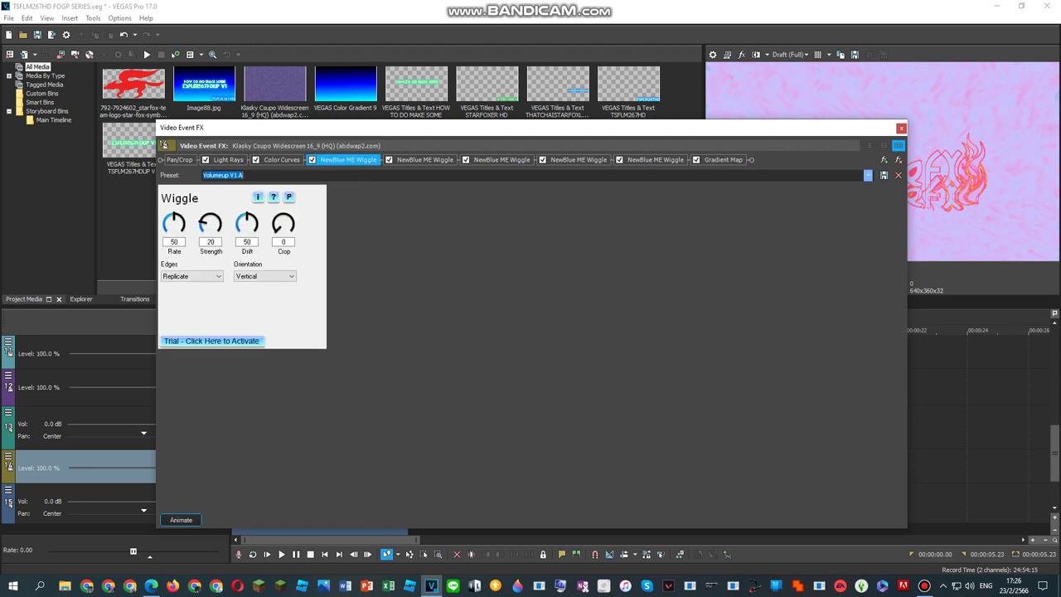
pyautogui.click(868, 174)
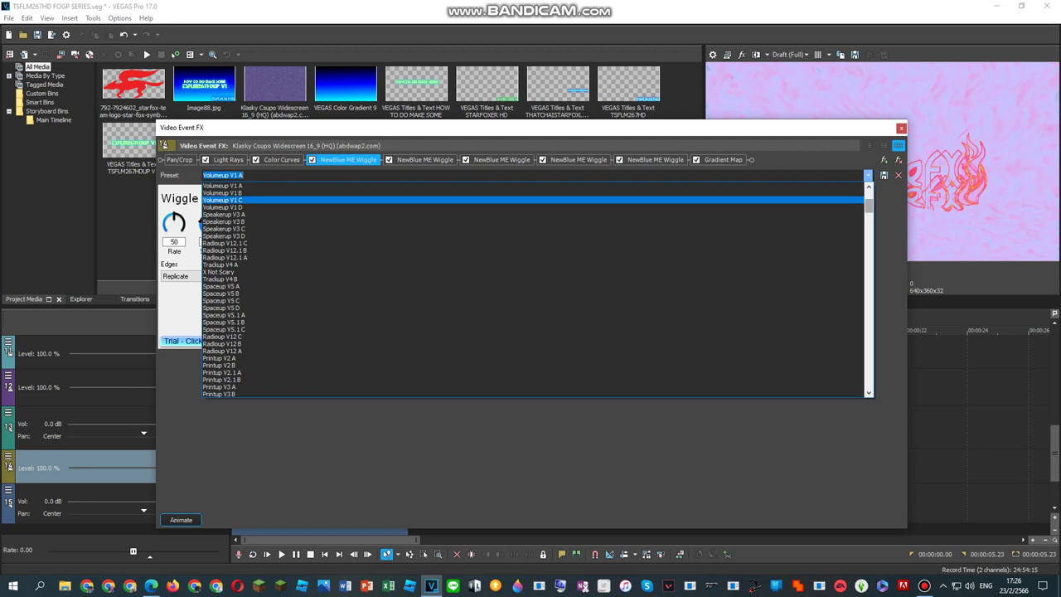
pyautogui.scroll(-6, 537, 289)
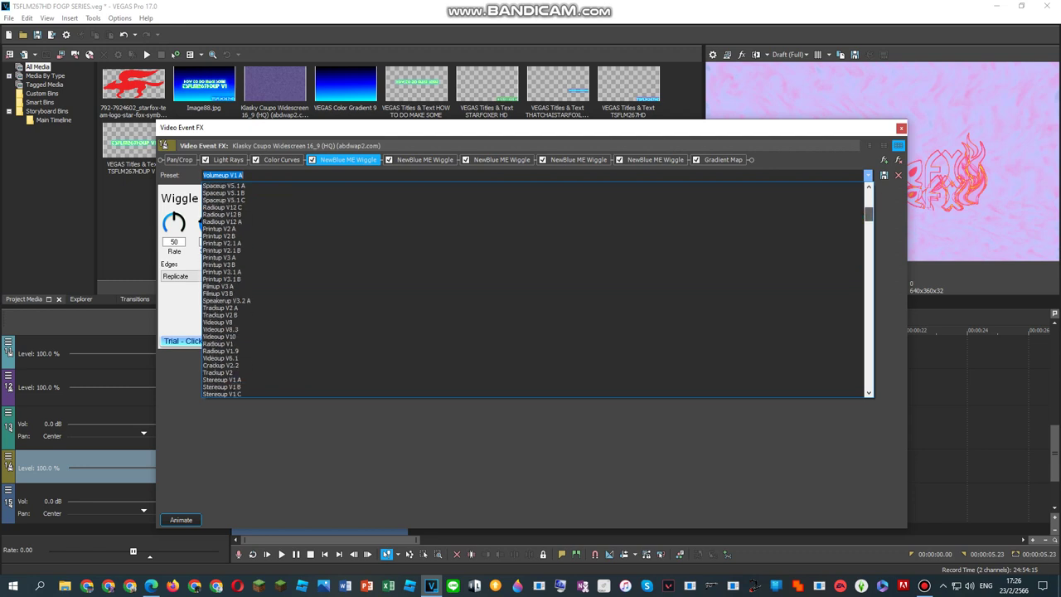
pyautogui.scroll(-5, 537, 288)
pyautogui.scroll(-6, 537, 288)
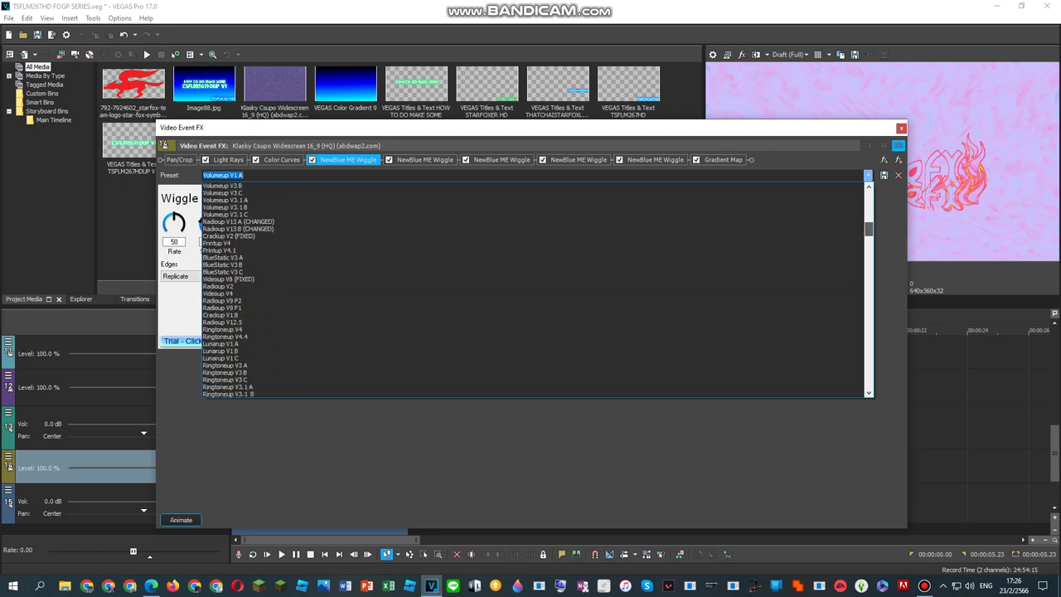
pyautogui.scroll(-10, 537, 288)
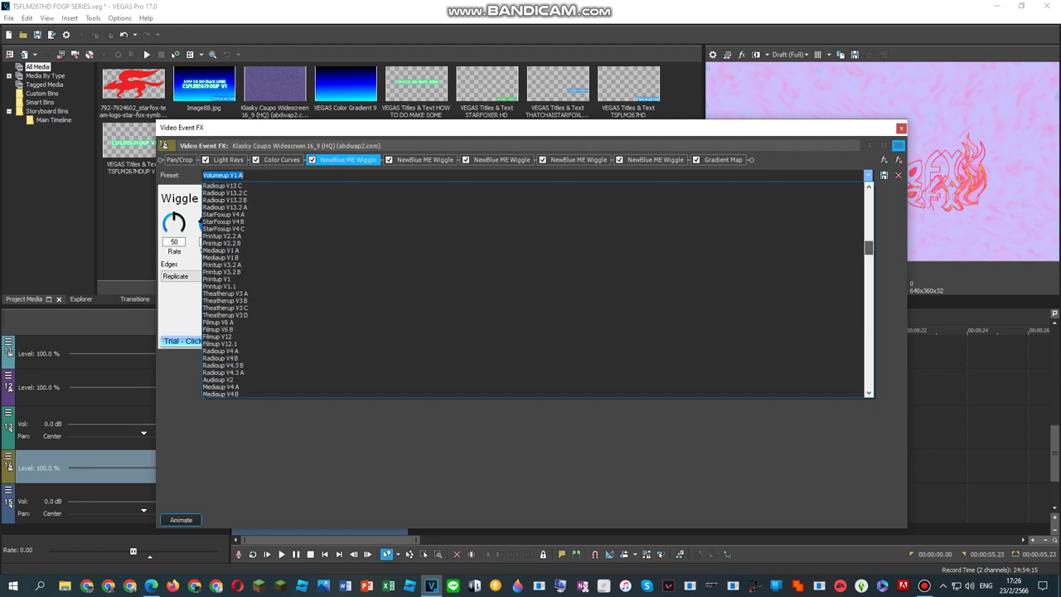
pyautogui.scroll(-12, 537, 288)
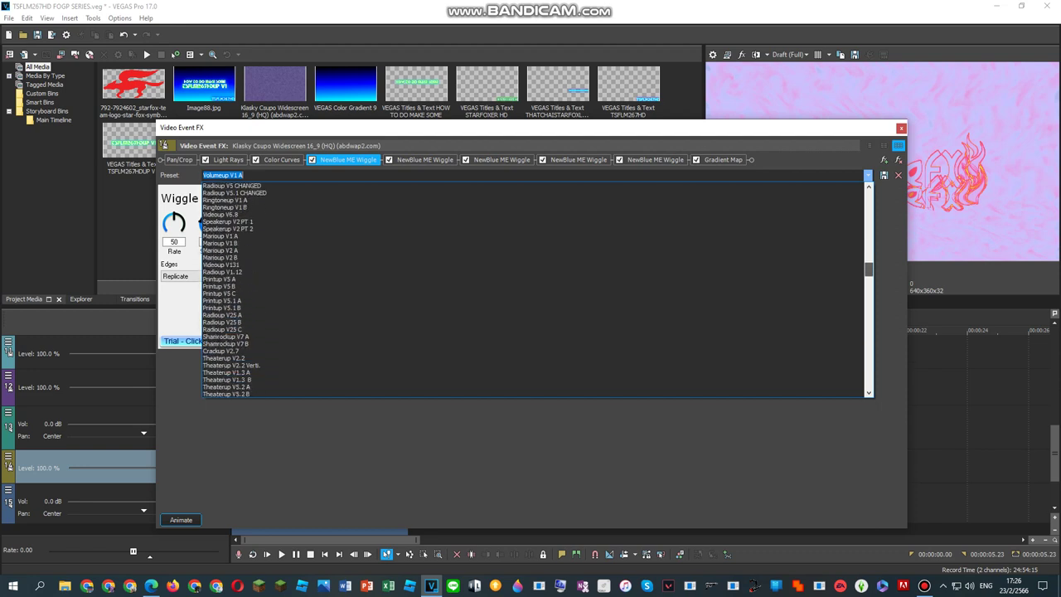
pyautogui.scroll(-12, 537, 288)
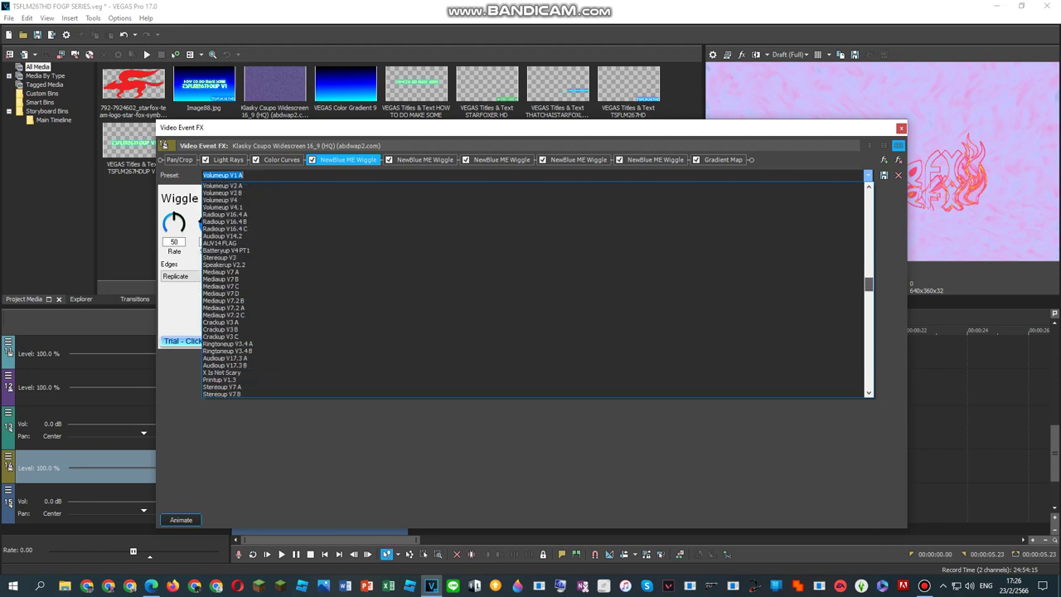
pyautogui.scroll(-4, 538, 288)
pyautogui.scroll(-6, 537, 288)
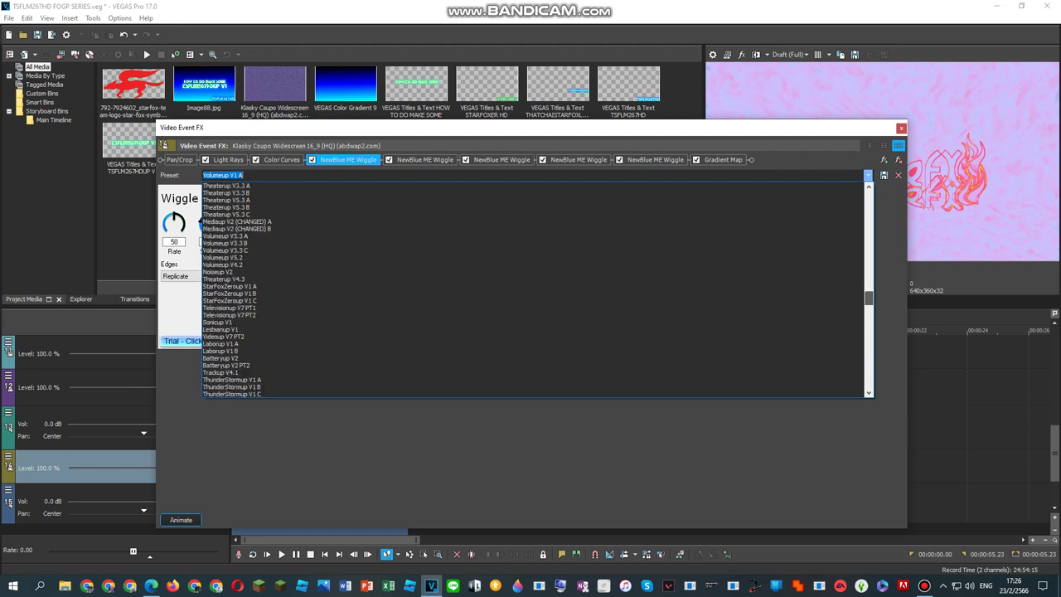
pyautogui.scroll(-6, 537, 288)
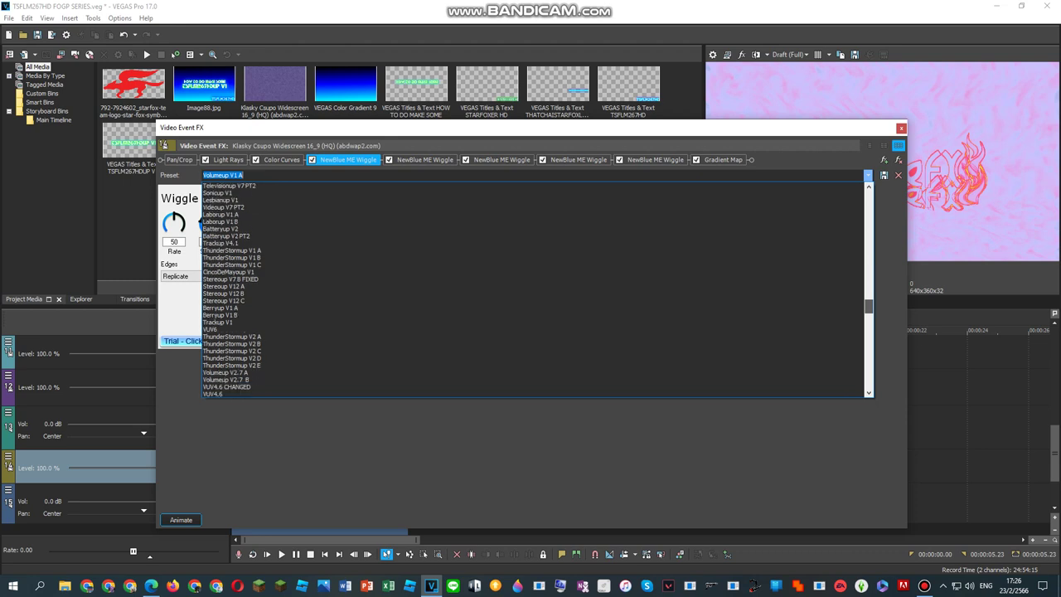
pyautogui.scroll(-5, 537, 288)
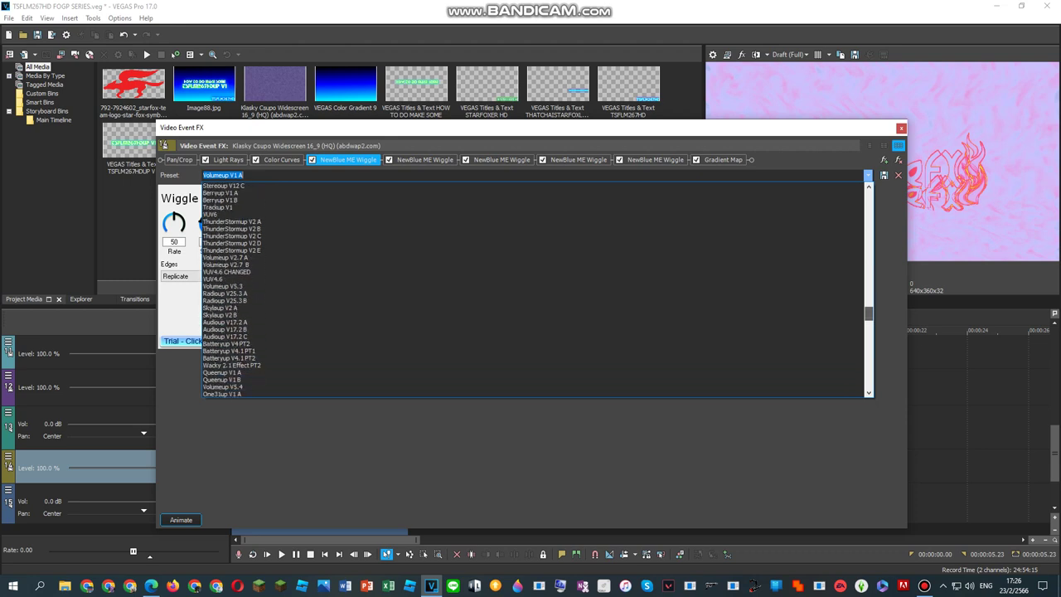
pyautogui.scroll(-10, 537, 289)
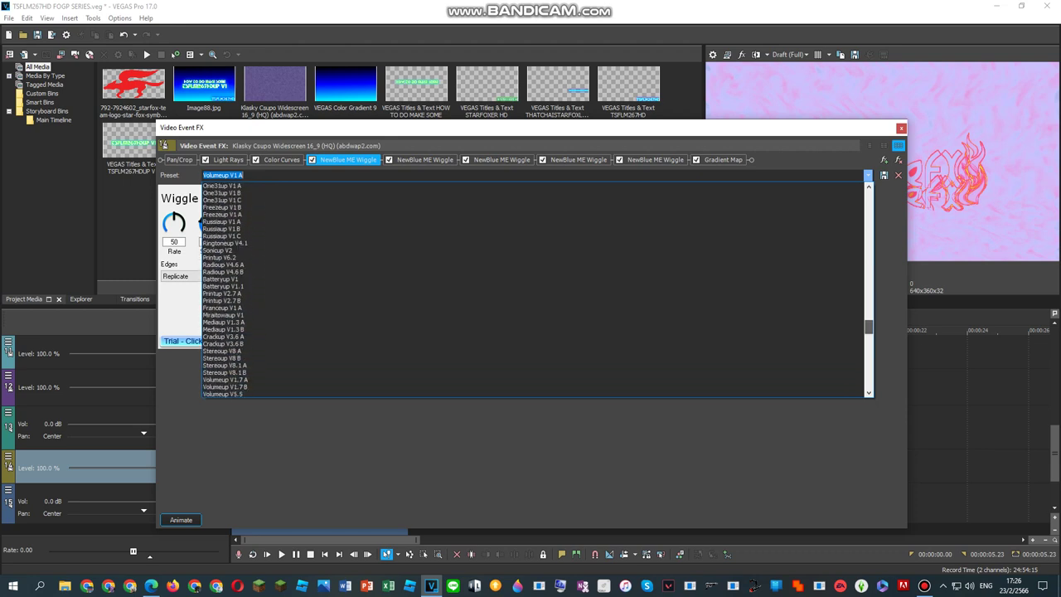
pyautogui.scroll(-1, 537, 289)
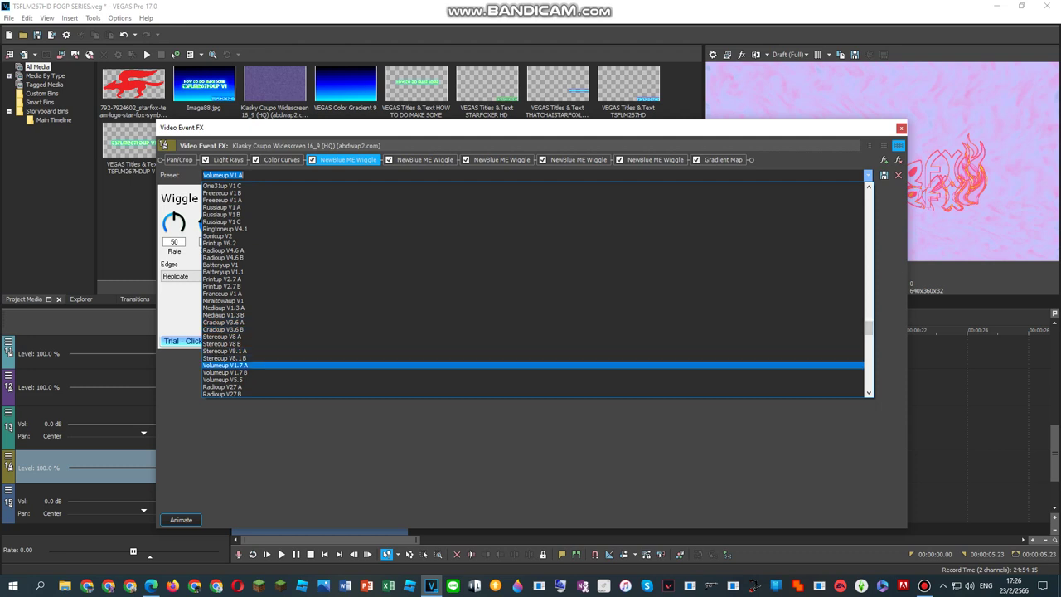
pyautogui.click(225, 365)
# Apply the Volumeup V1.7 B preset to the second NewBlue ME Wiggle effect in the chain
pyautogui.click(425, 160)
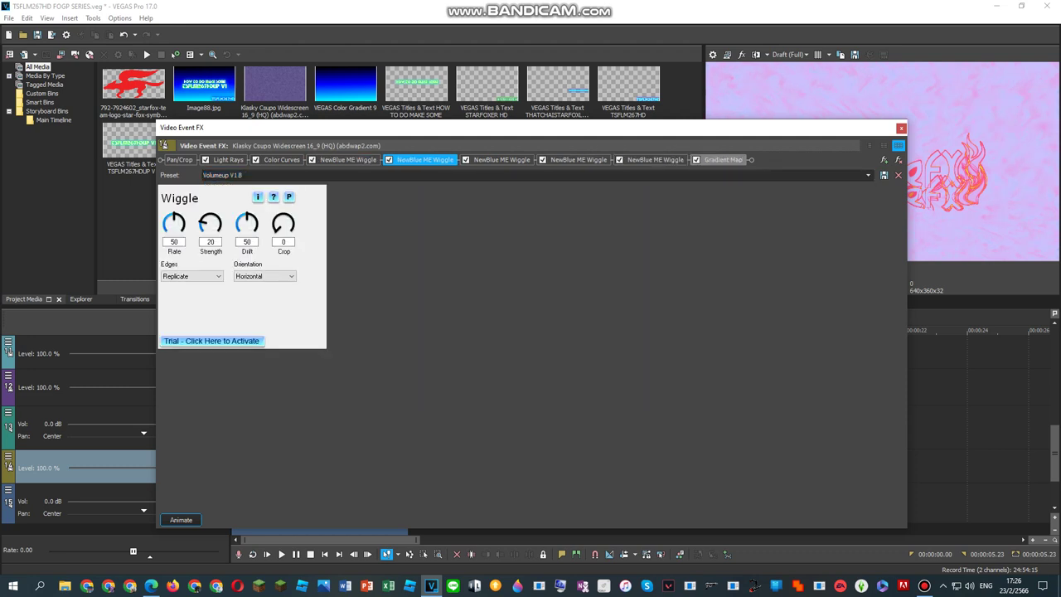
pyautogui.click(868, 175)
pyautogui.moveTo(868, 206); pyautogui.dragTo(869, 331)
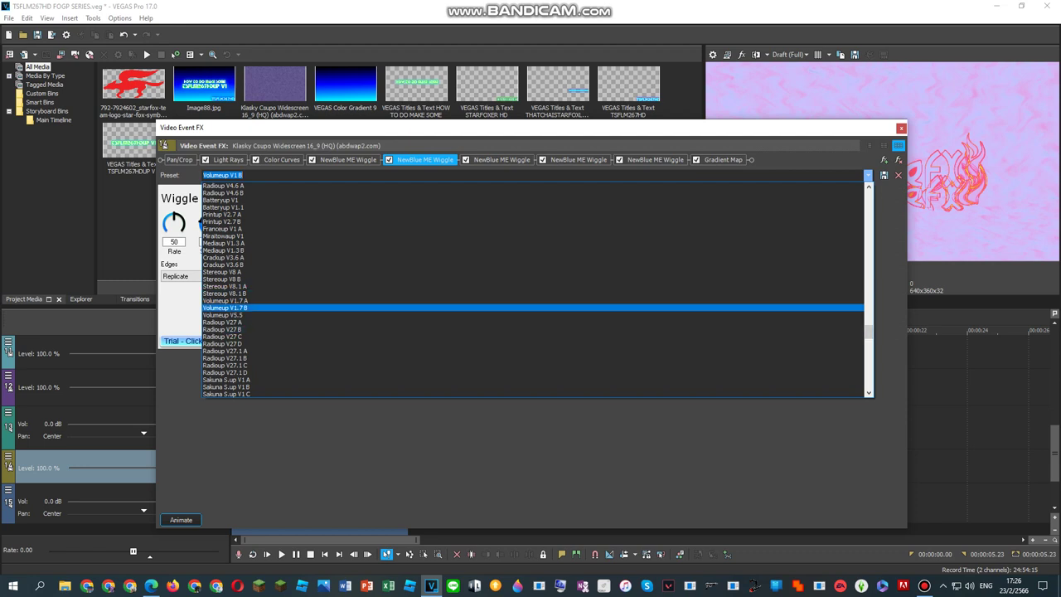
pyautogui.click(226, 307)
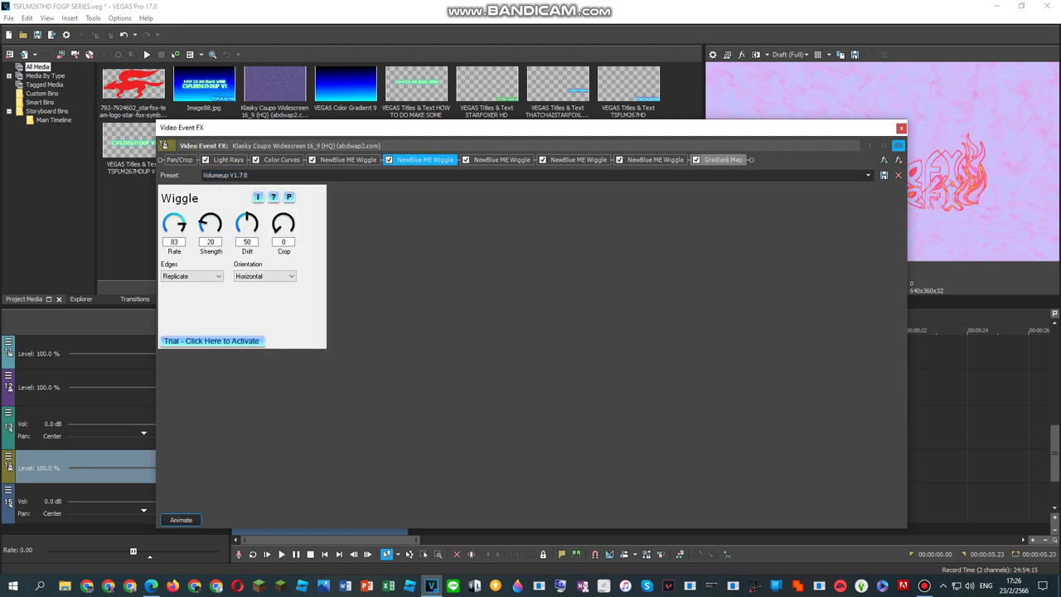
# Return to the Gradient Map effect, close the video effects window and play the Klasky Csupo clip preview
pyautogui.click(722, 160)
pyautogui.click(901, 128)
pyautogui.press('space')
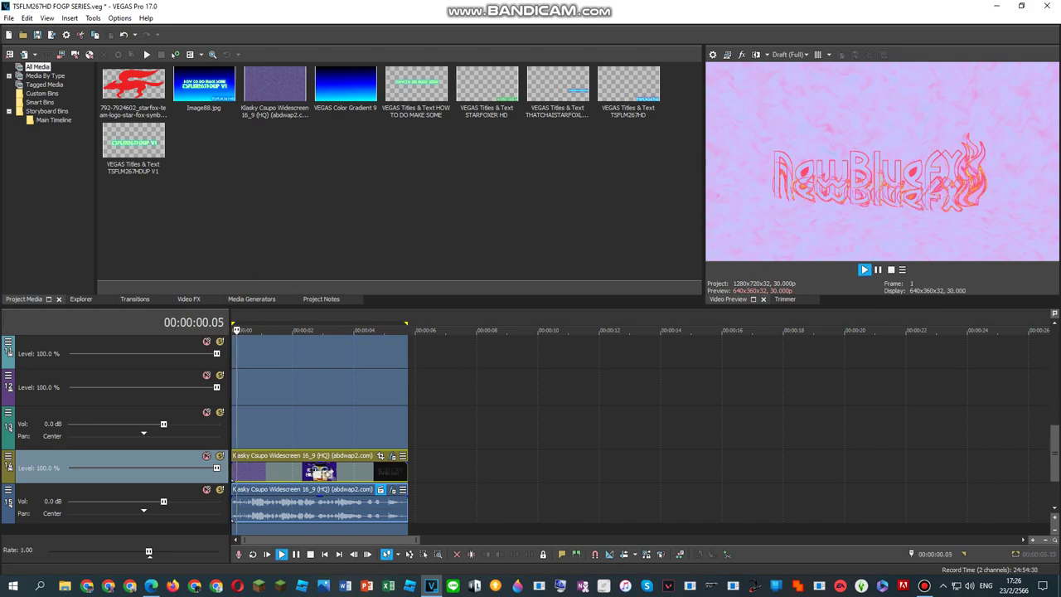